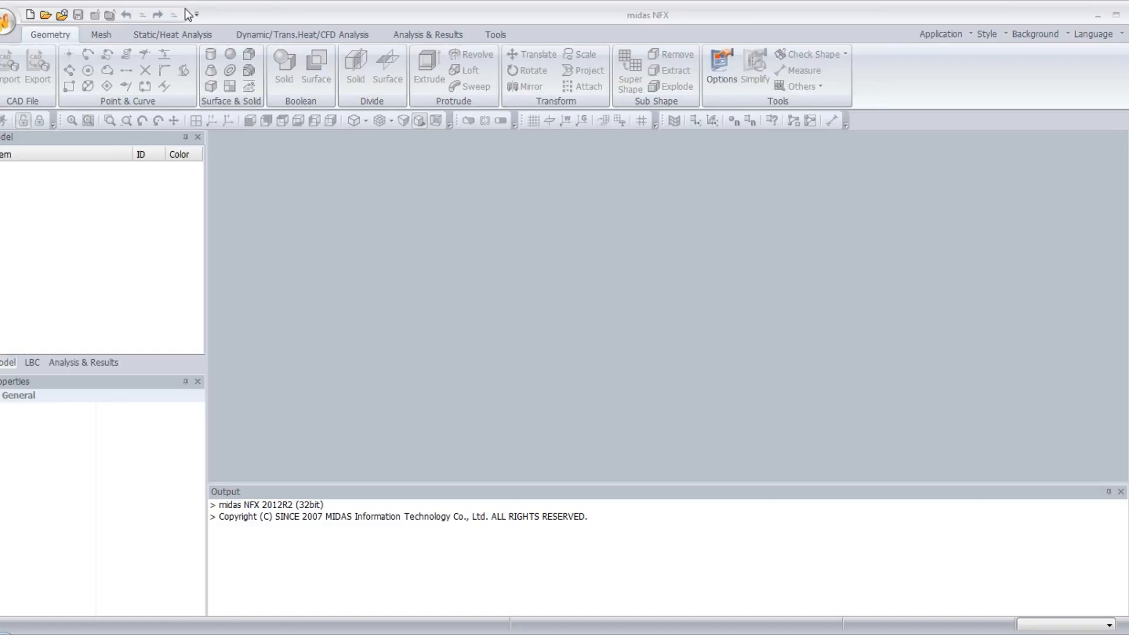
- Open the existing document "impact model" from the 08_Nonlinear Explicit Analysis folder
click(9, 22)
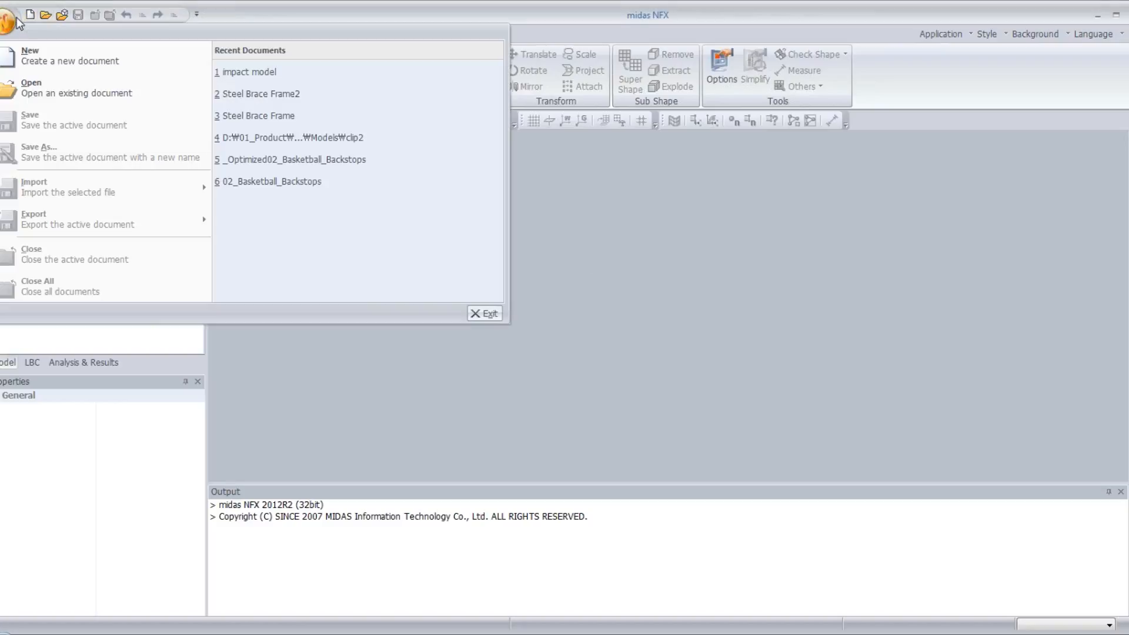
click(36, 89)
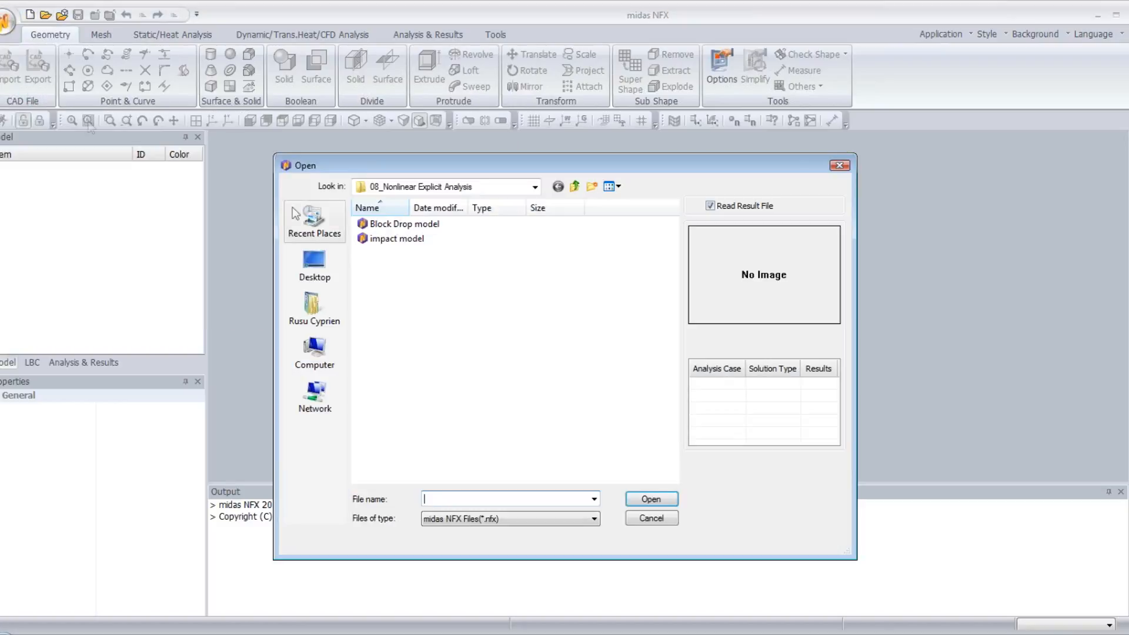
click(422, 241)
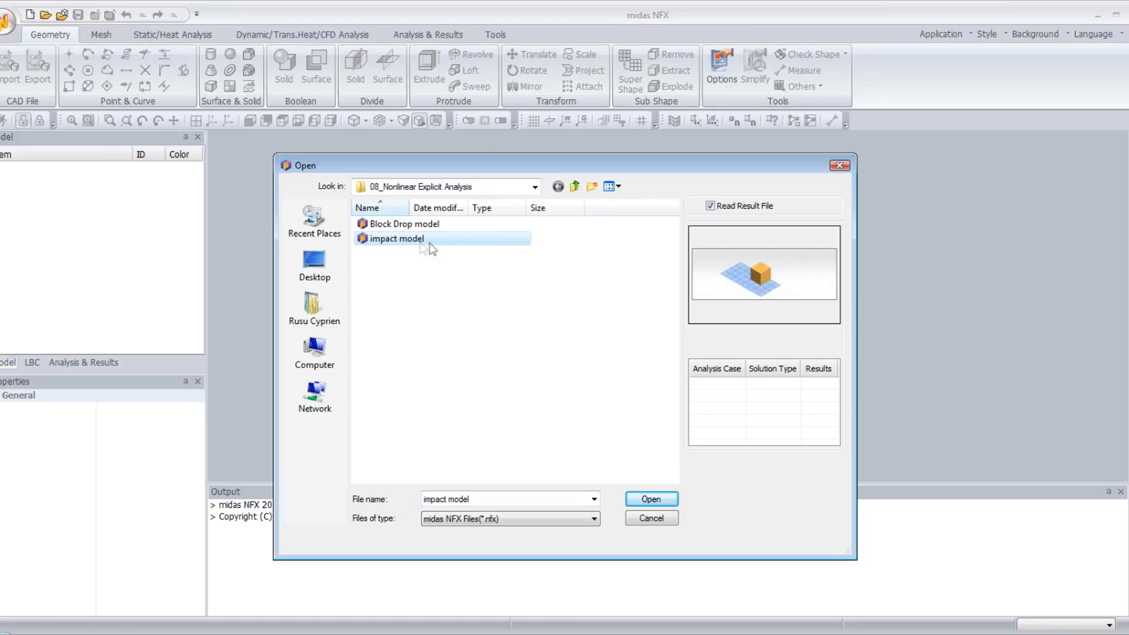
click(650, 500)
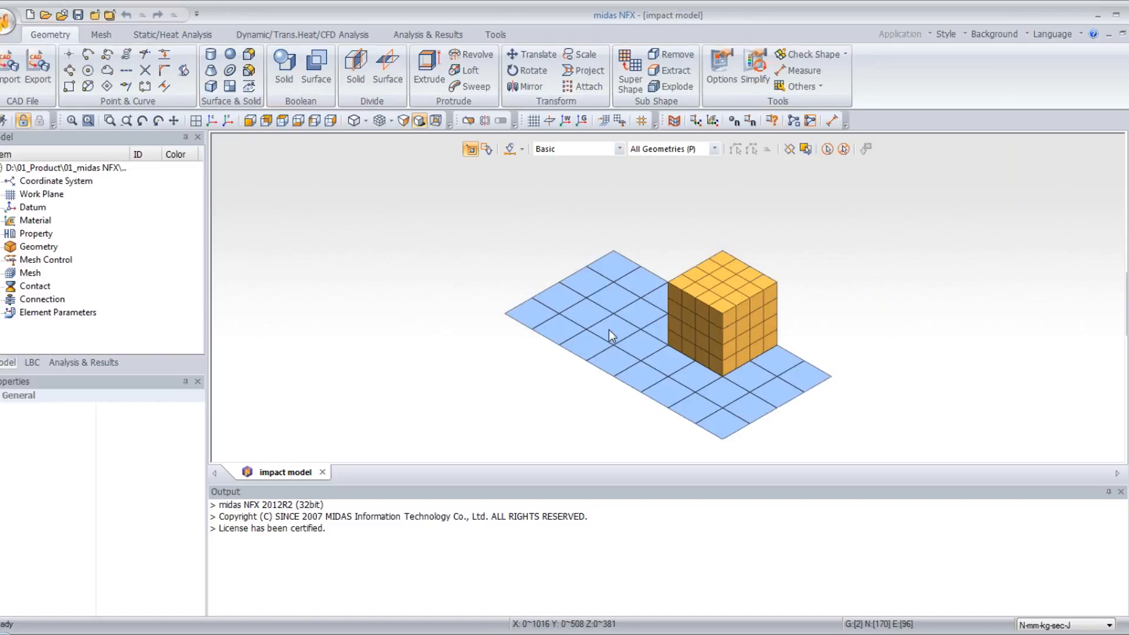
middle_drag(651, 326, 622, 322)
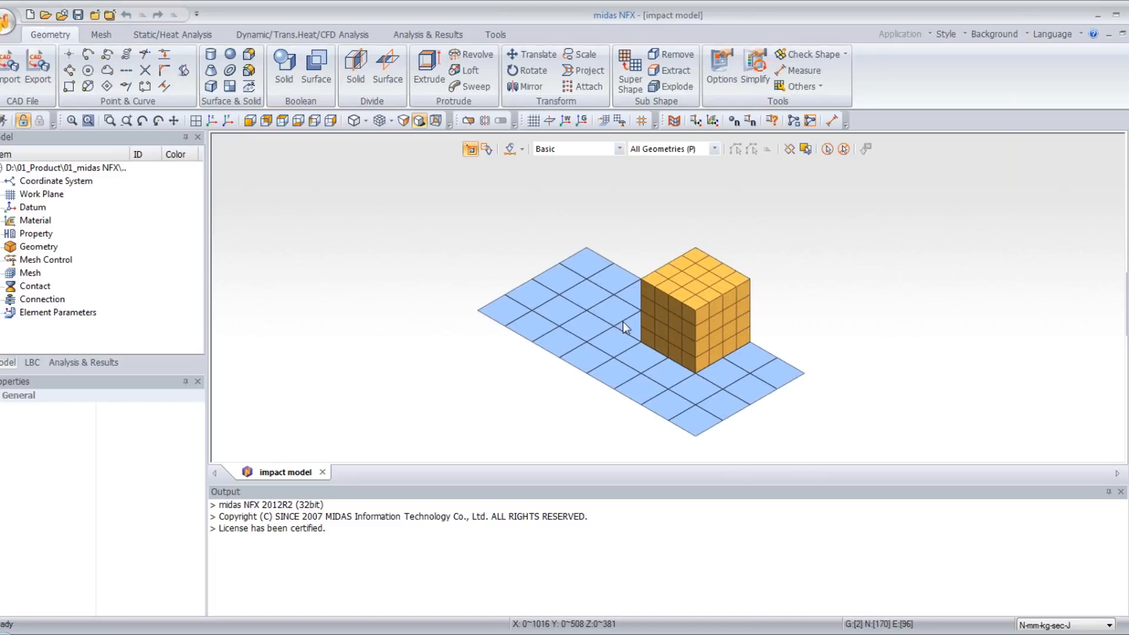
scroll(629, 322, up, 1)
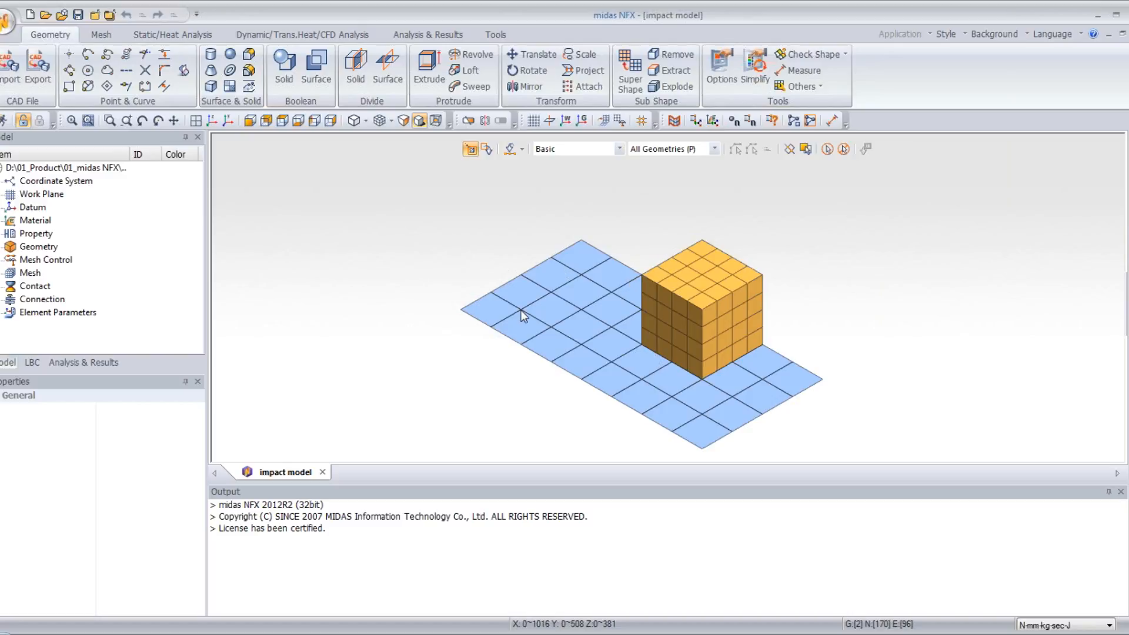
middle_drag(685, 330, 562, 213)
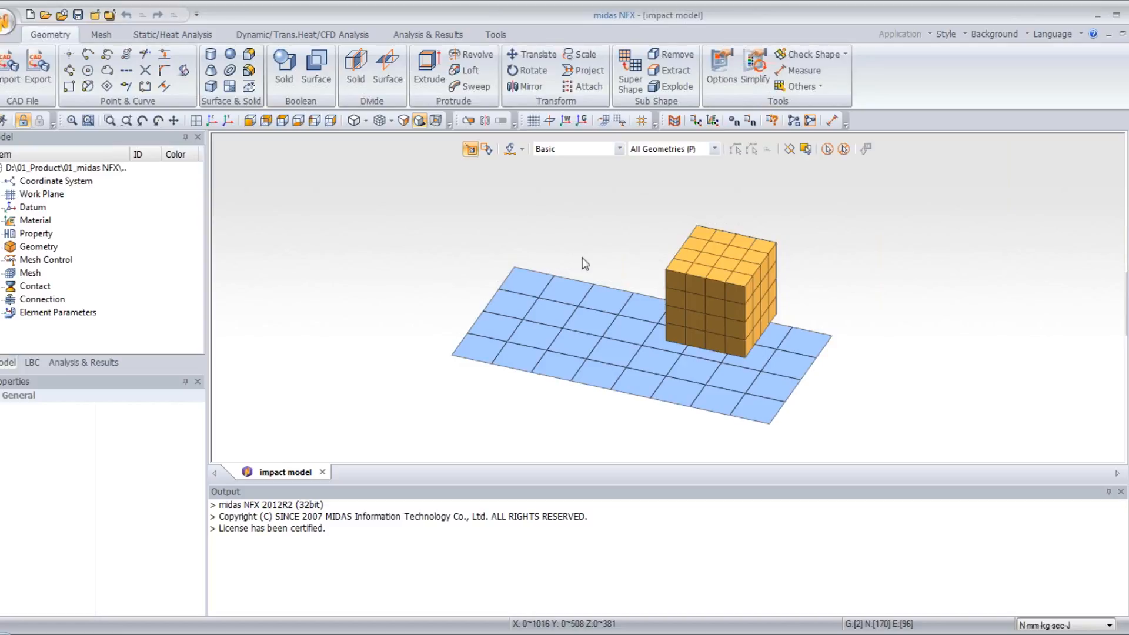
middle_drag(653, 337, 583, 266)
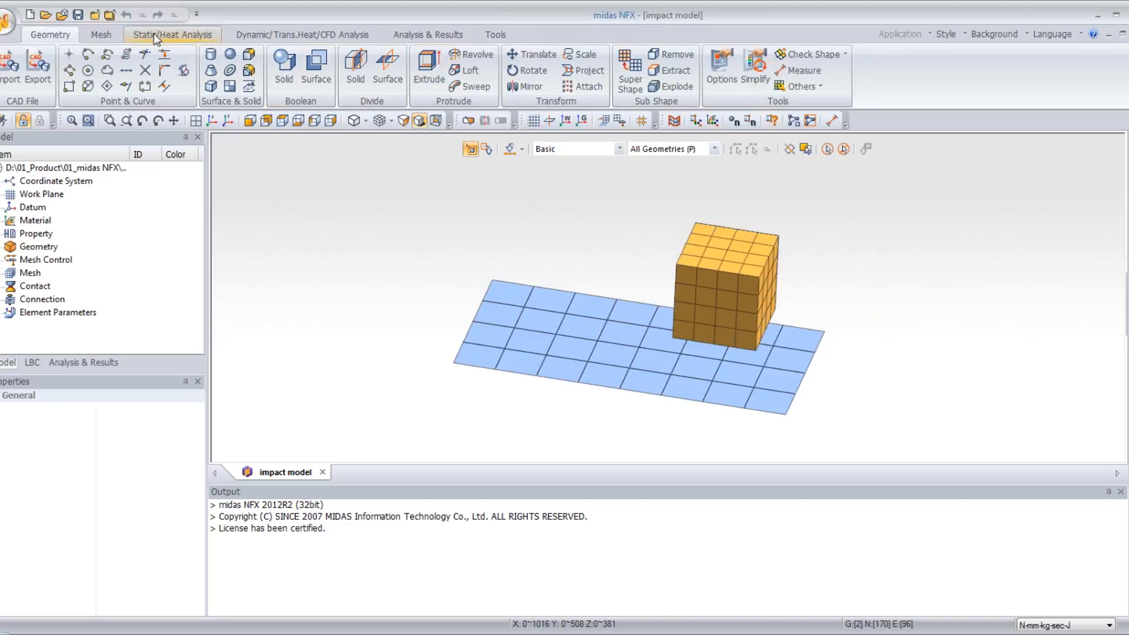
- Apply a Fixed constraint in Boundary Set-1 to all nodes along the plate's short edge farthest from the cube
click(102, 35)
click(150, 34)
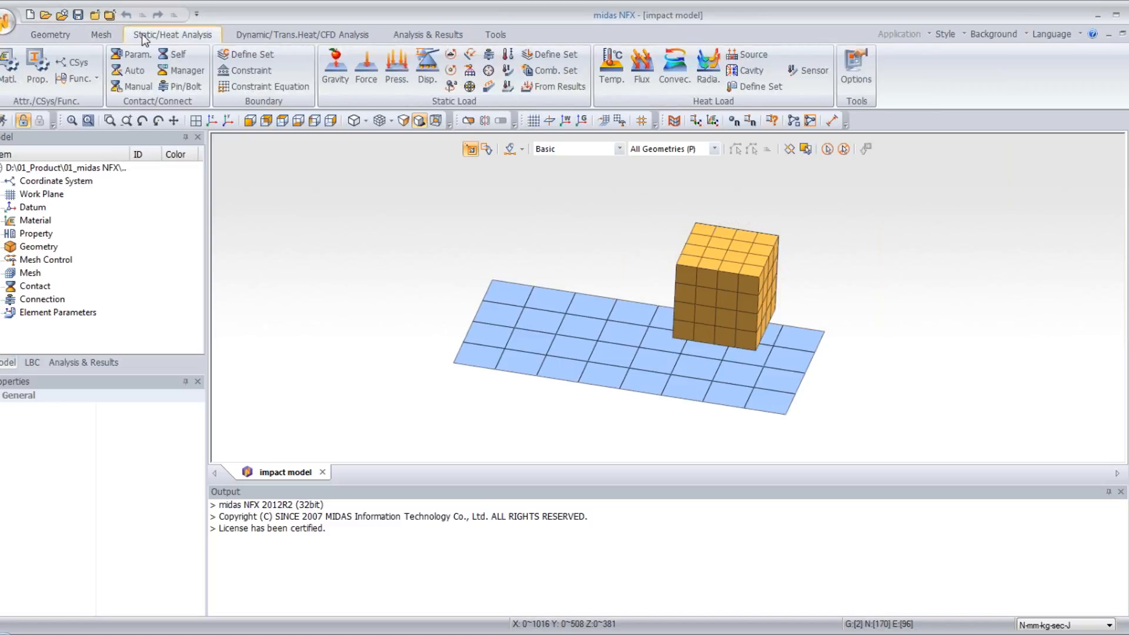
click(243, 73)
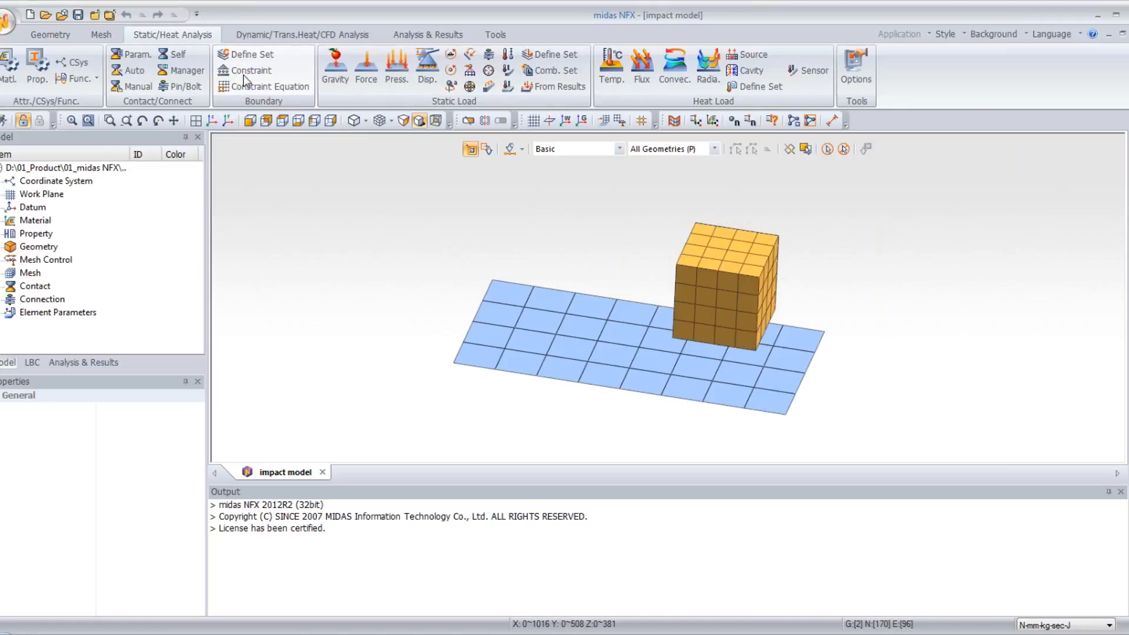
drag(106, 146, 288, 200)
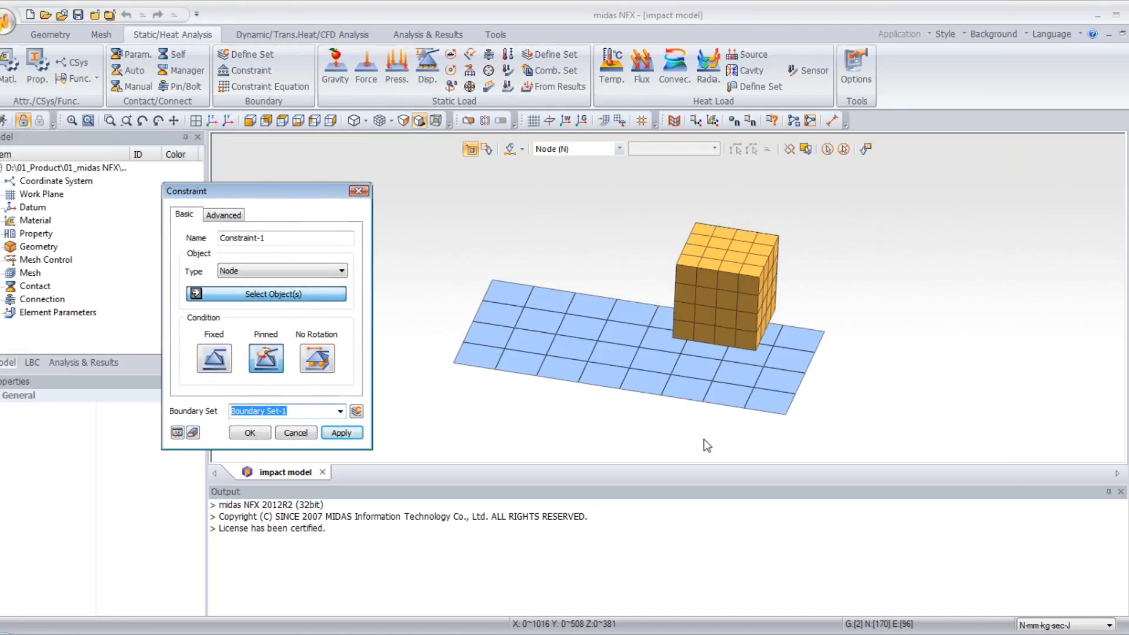
middle_drag(710, 377, 765, 364)
drag(435, 284, 485, 418)
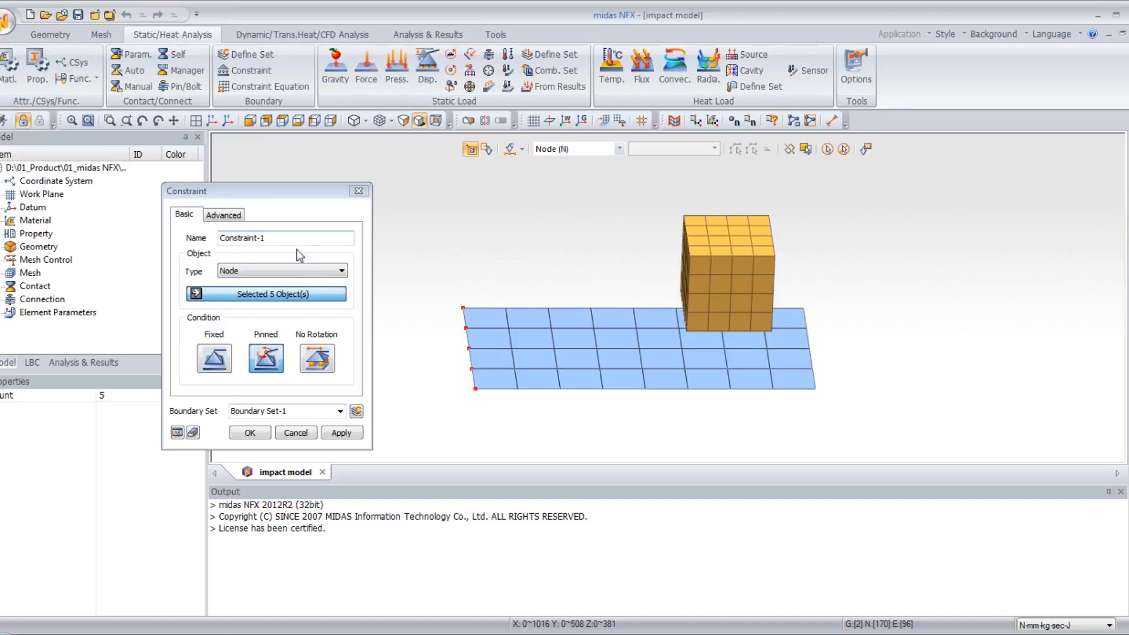
click(216, 360)
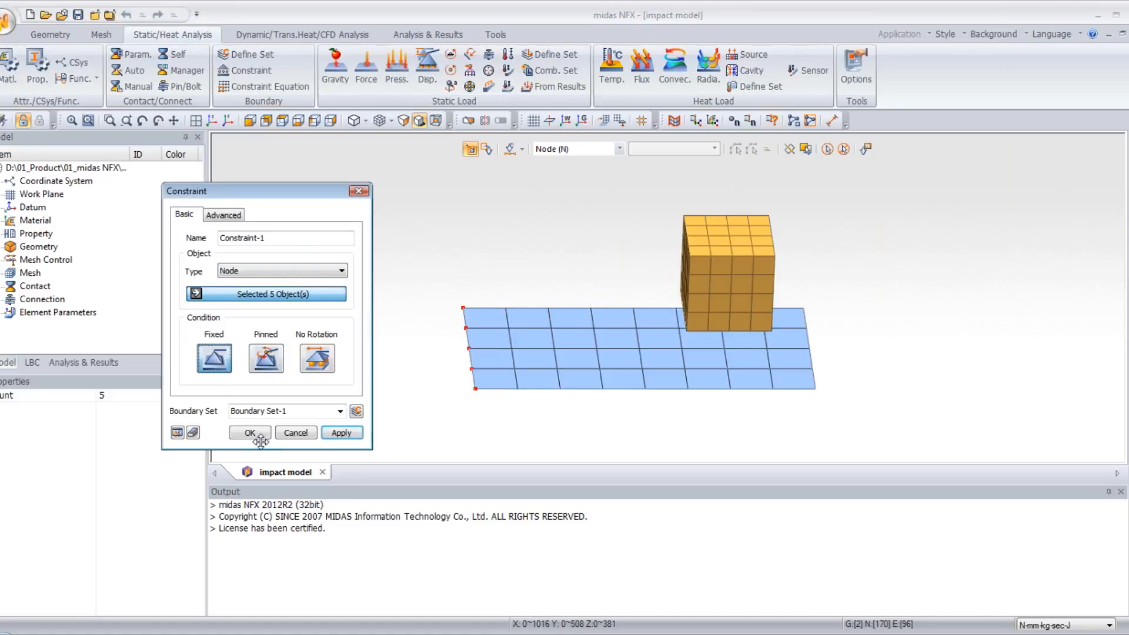
click(257, 434)
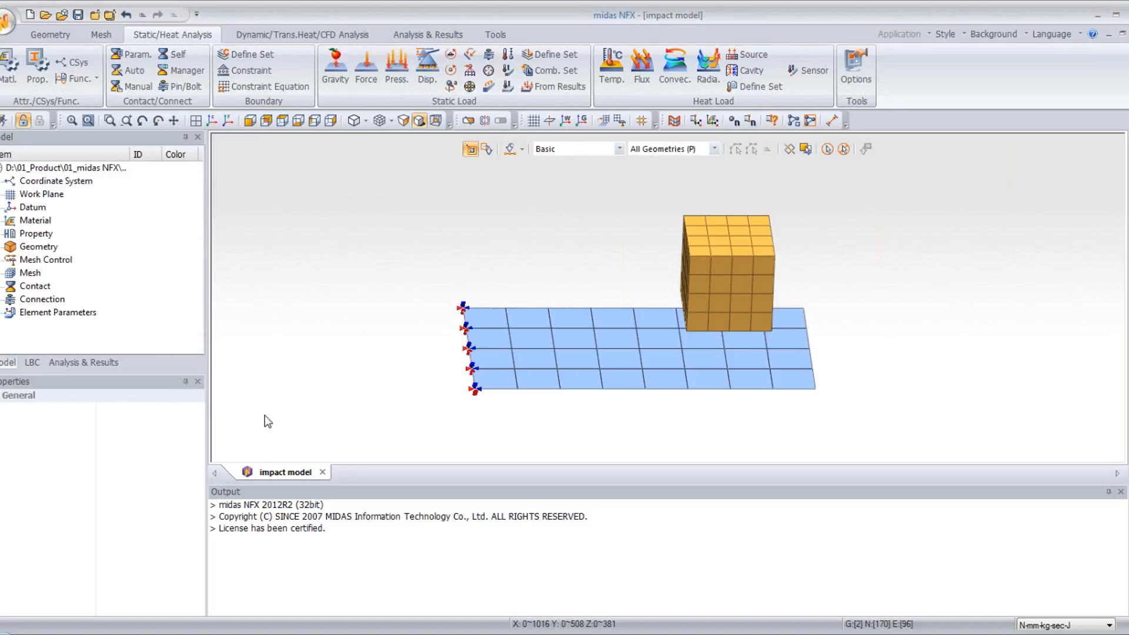
- Start a manual surface-to-surface contact pair of type General, with all of the cube's 3D element faces as master
middle_drag(615, 386, 774, 266)
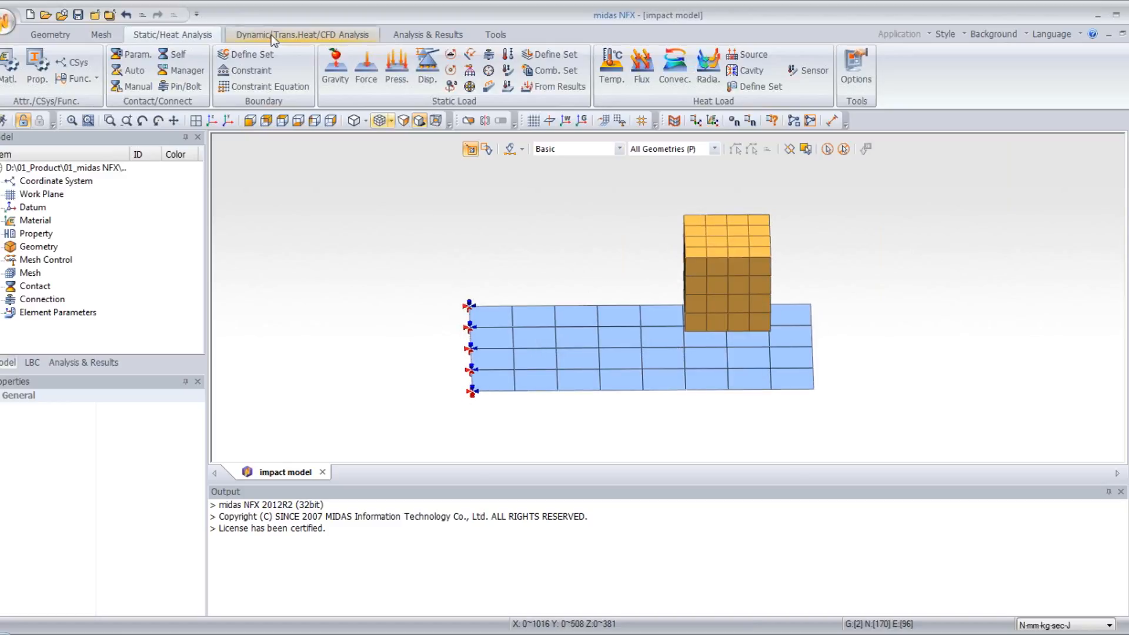
click(140, 87)
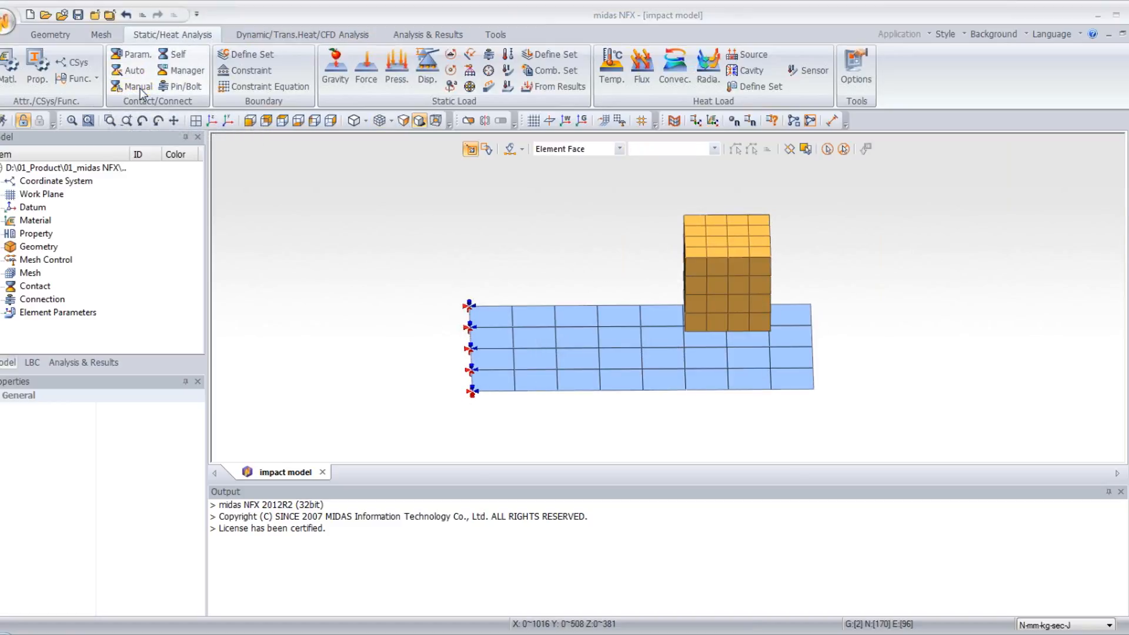
drag(137, 150, 261, 182)
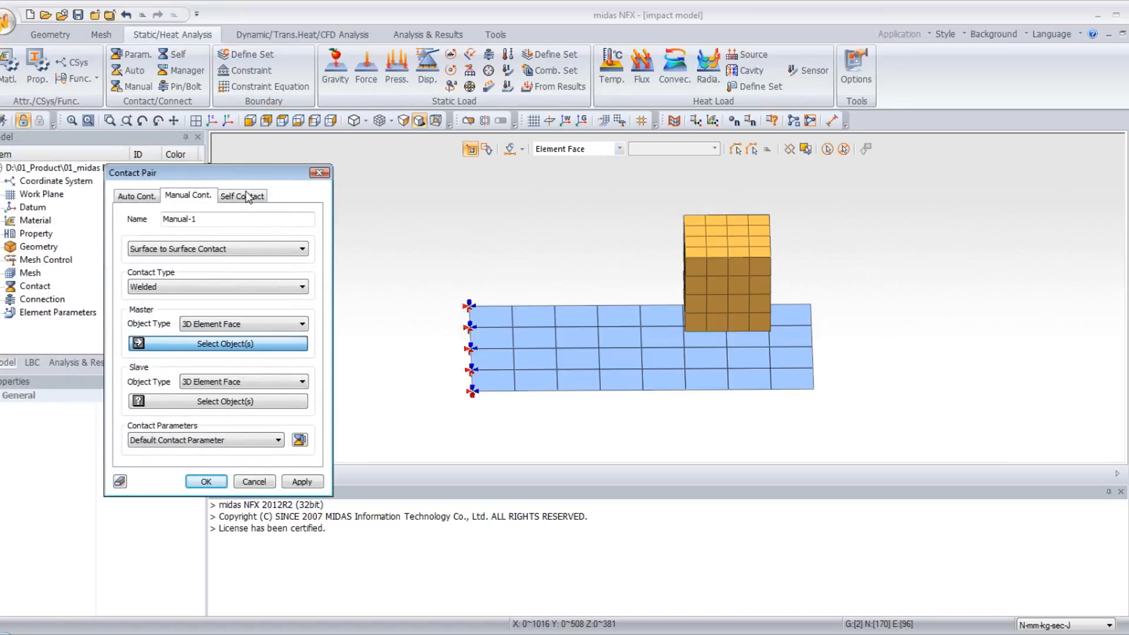
click(178, 288)
click(179, 329)
middle_drag(661, 364, 695, 309)
drag(640, 194, 792, 323)
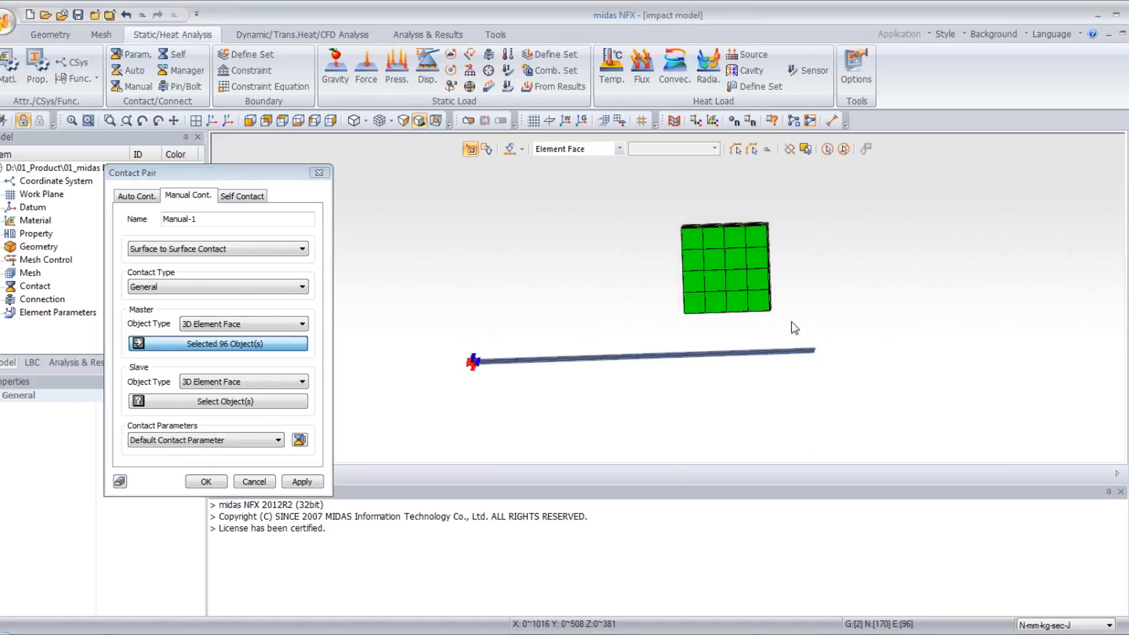
- Assign all of the plate's 2D elements as the contact pair's slave and create the contact with the default contact parameters
middle_drag(577, 156, 616, 190)
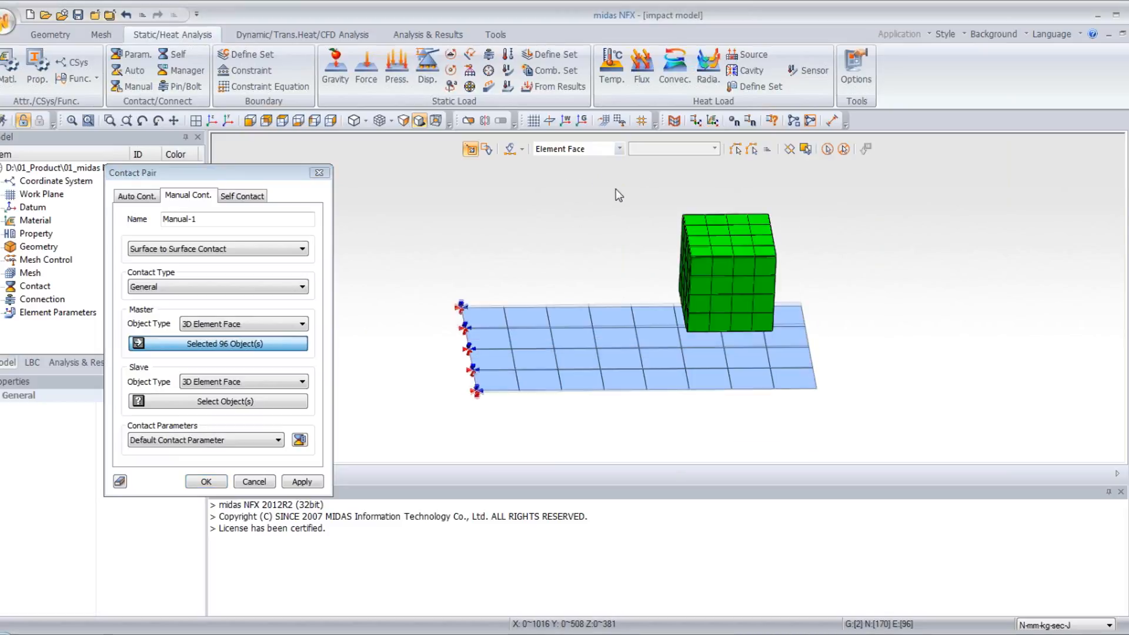
click(210, 384)
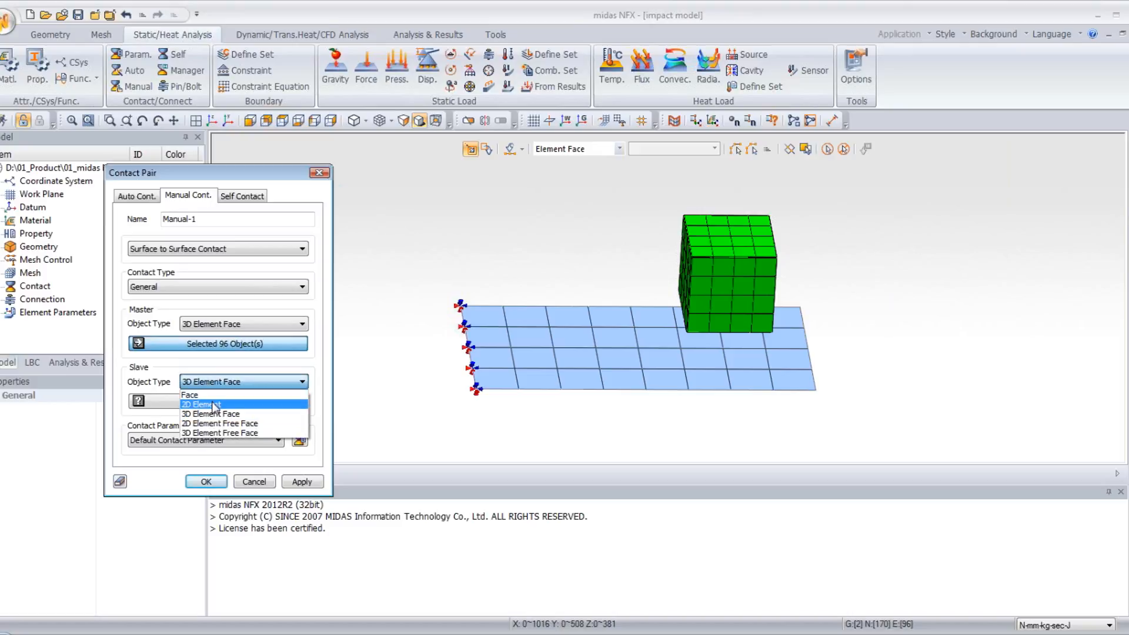
click(214, 406)
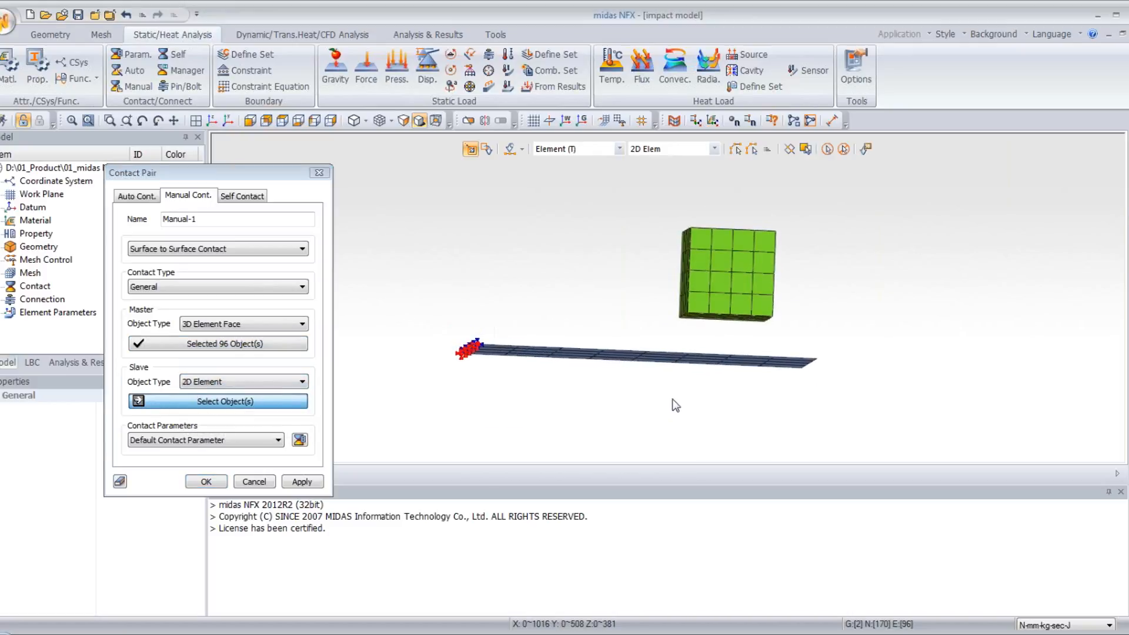
drag(424, 327, 853, 411)
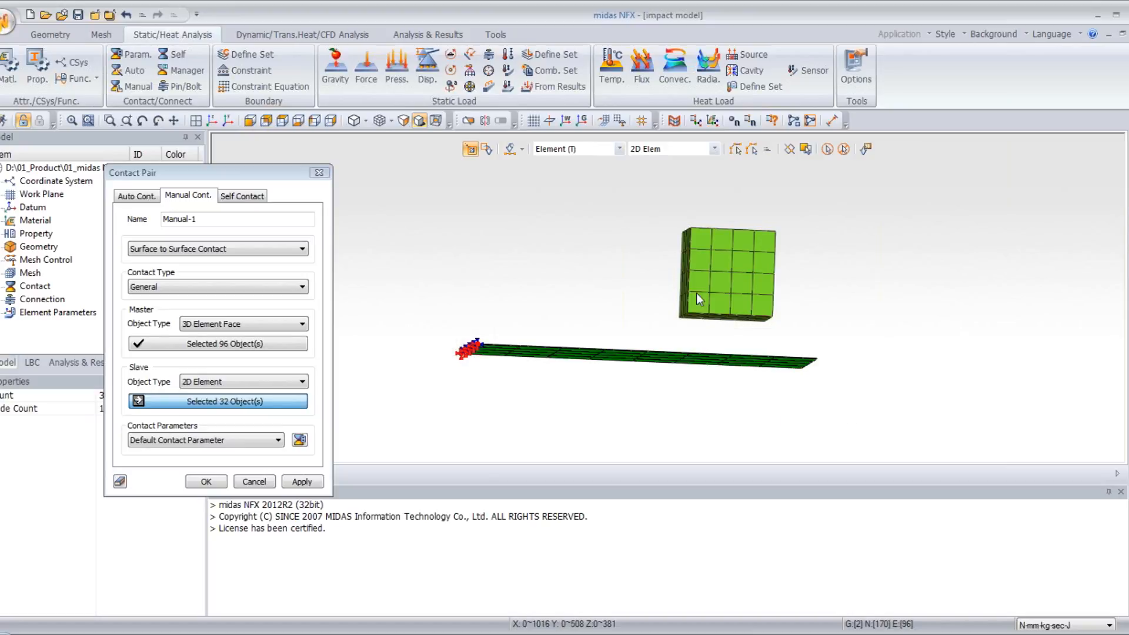
middle_drag(657, 205, 654, 221)
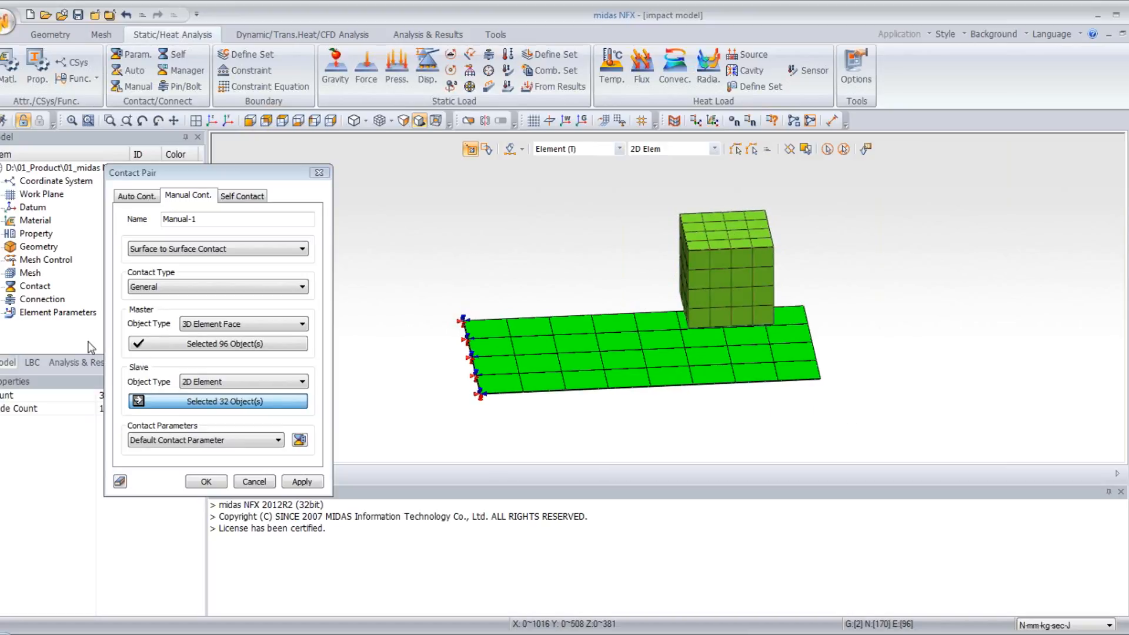
click(201, 484)
- Highlight the Manual-1 contact pair in the model to check its master and slave surfaces
click(2, 288)
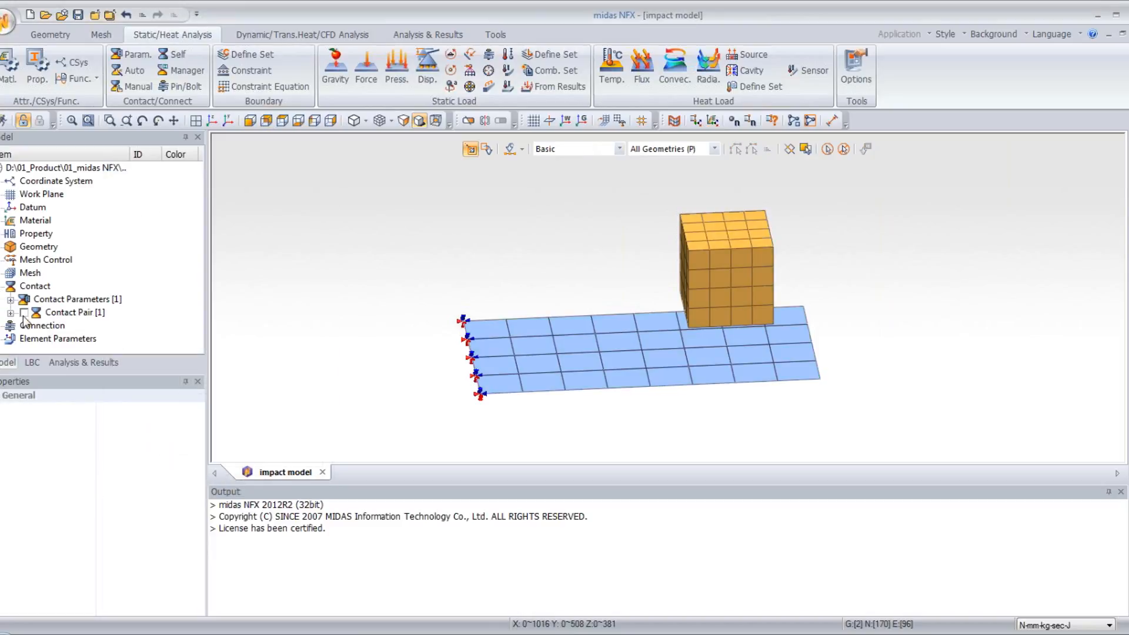
click(11, 313)
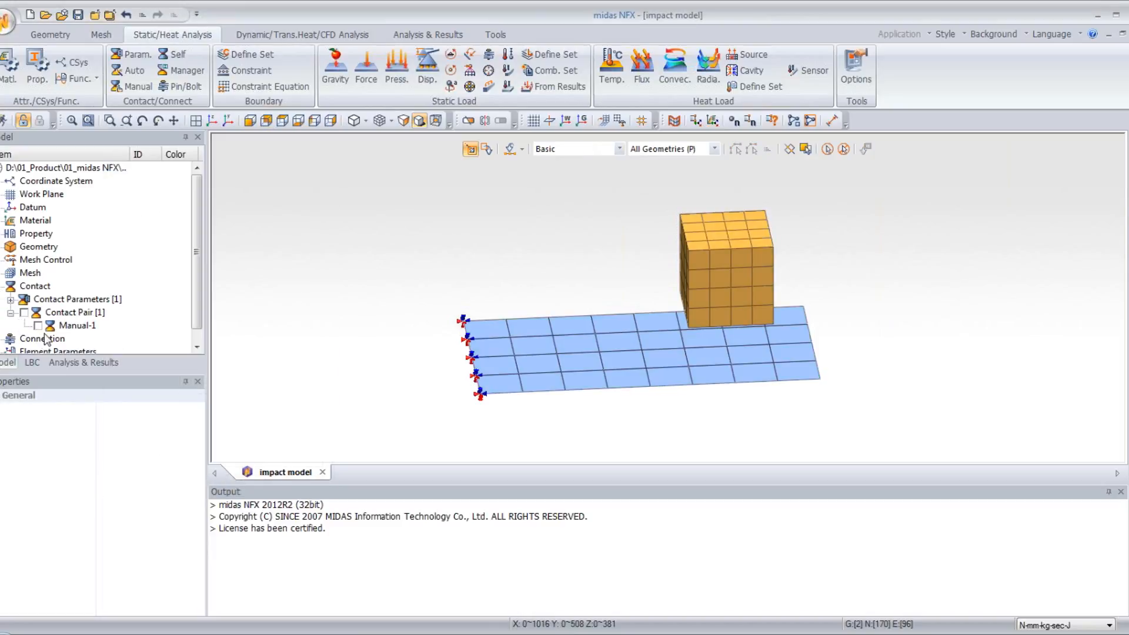
click(74, 326)
middle_drag(615, 413, 606, 250)
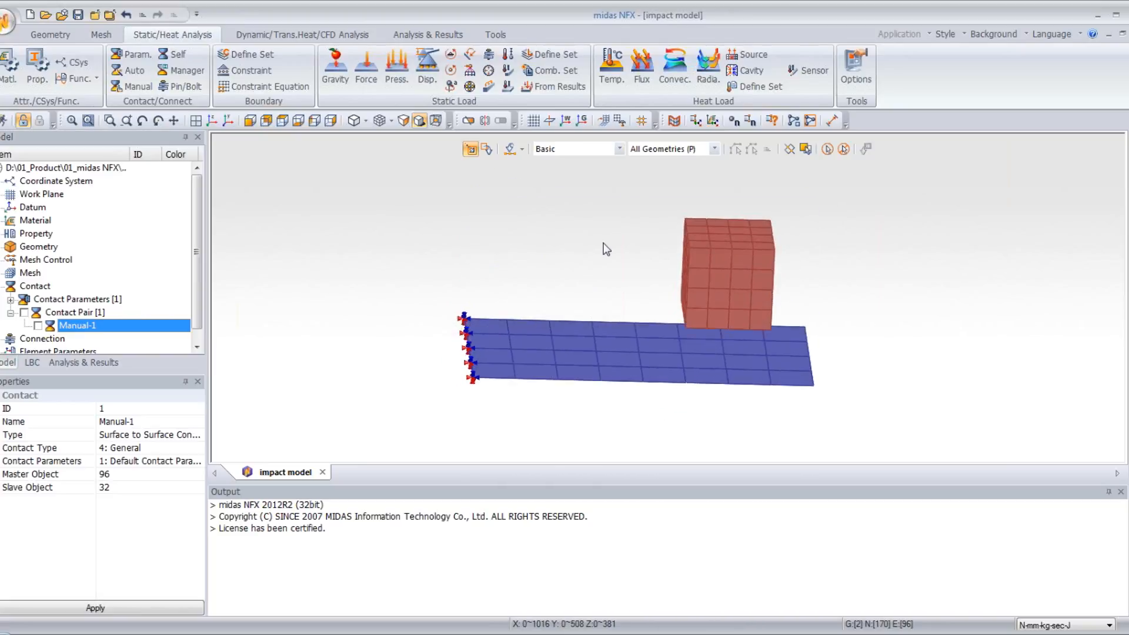
double_click(7, 289)
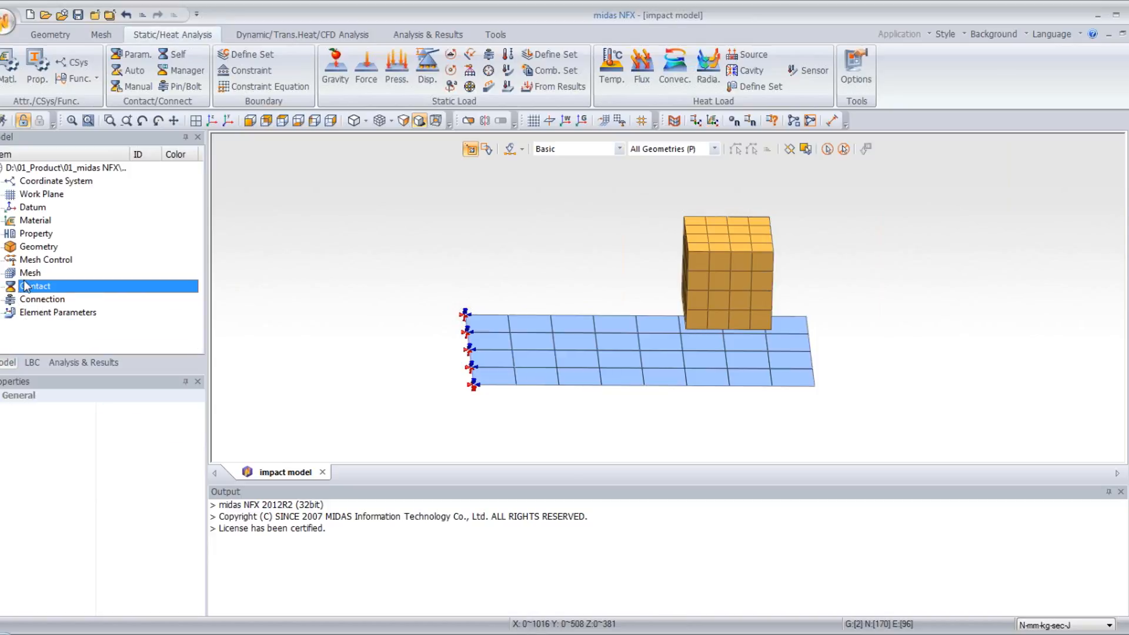
- Assign an initial nodal velocity with Tz of -2000 mm/sec to all nodes of the cube in Dynamic Load Set-1
click(272, 36)
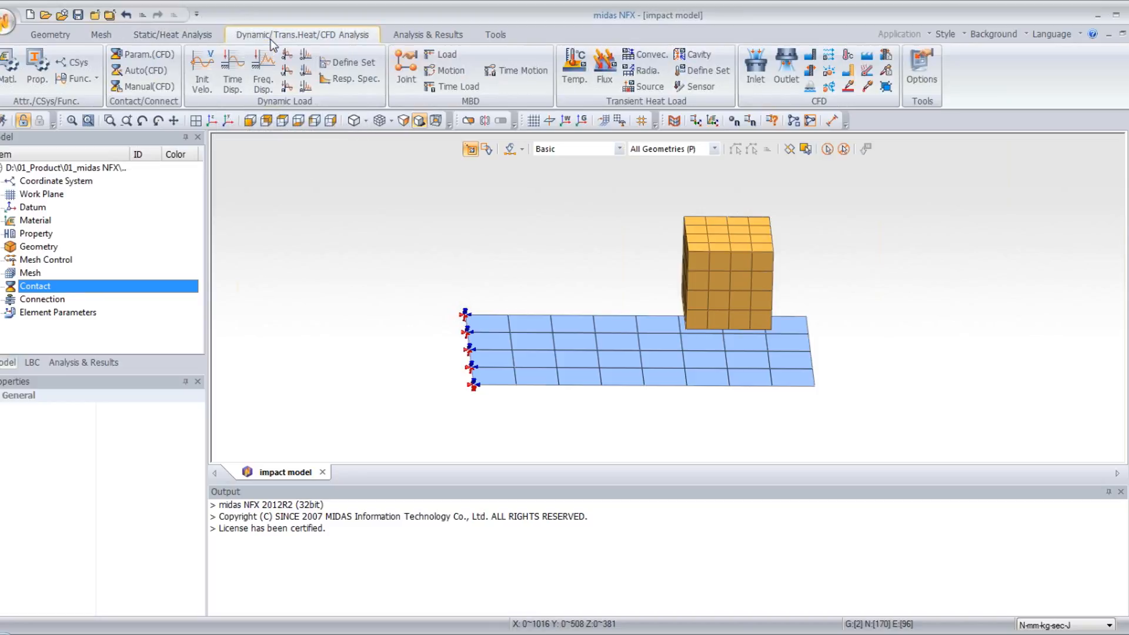
click(202, 79)
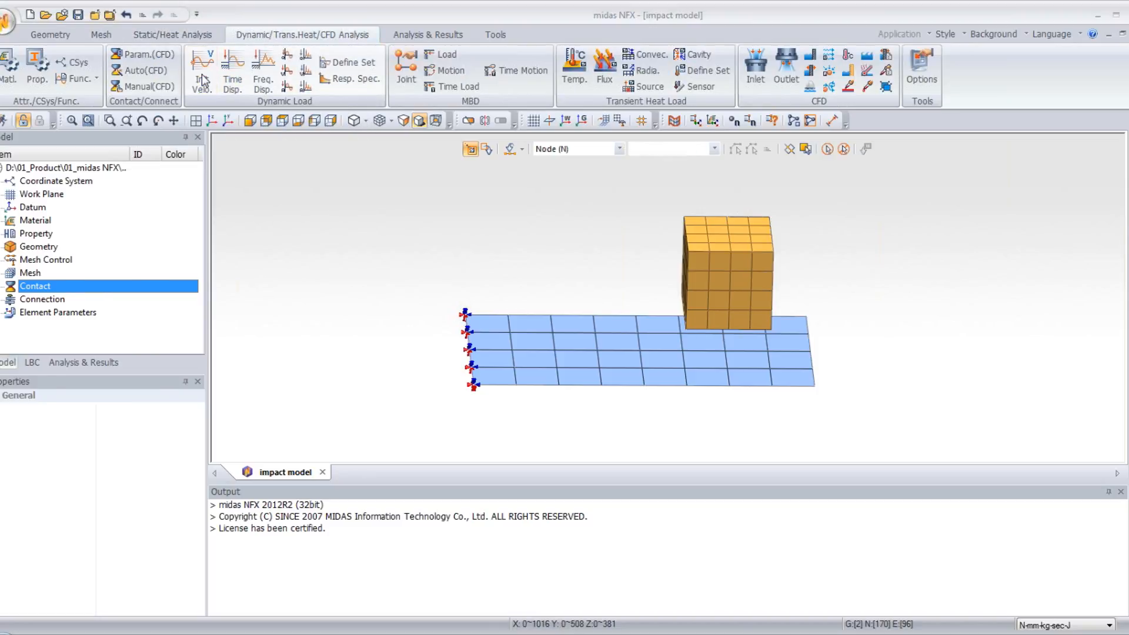
drag(129, 150, 317, 196)
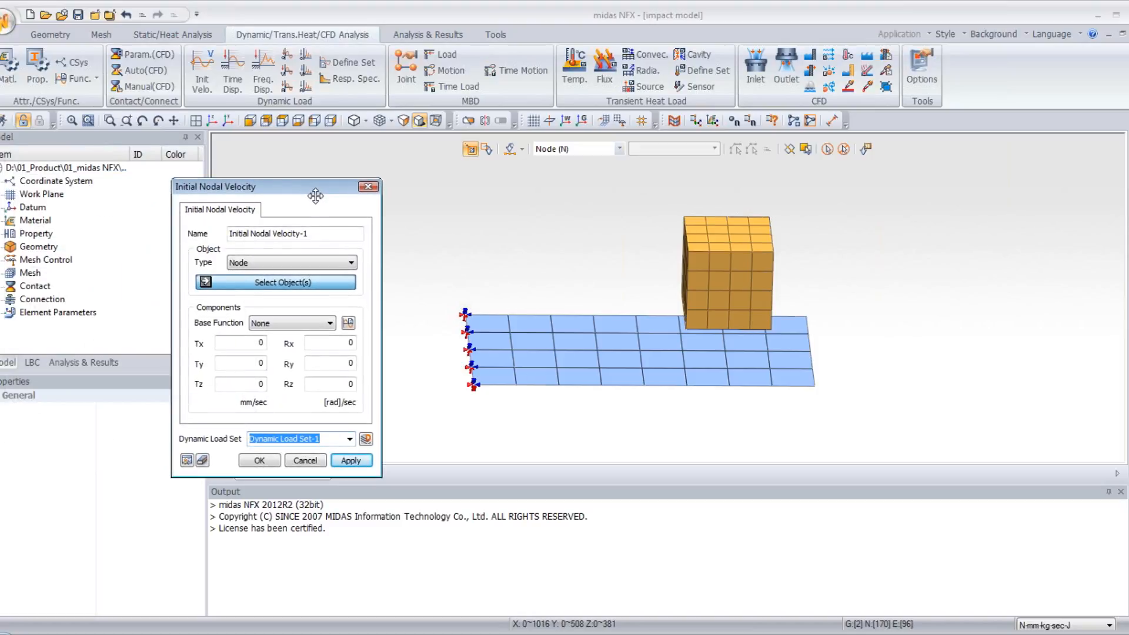
middle_drag(767, 242, 698, 201)
drag(637, 205, 788, 324)
middle_drag(789, 325, 821, 258)
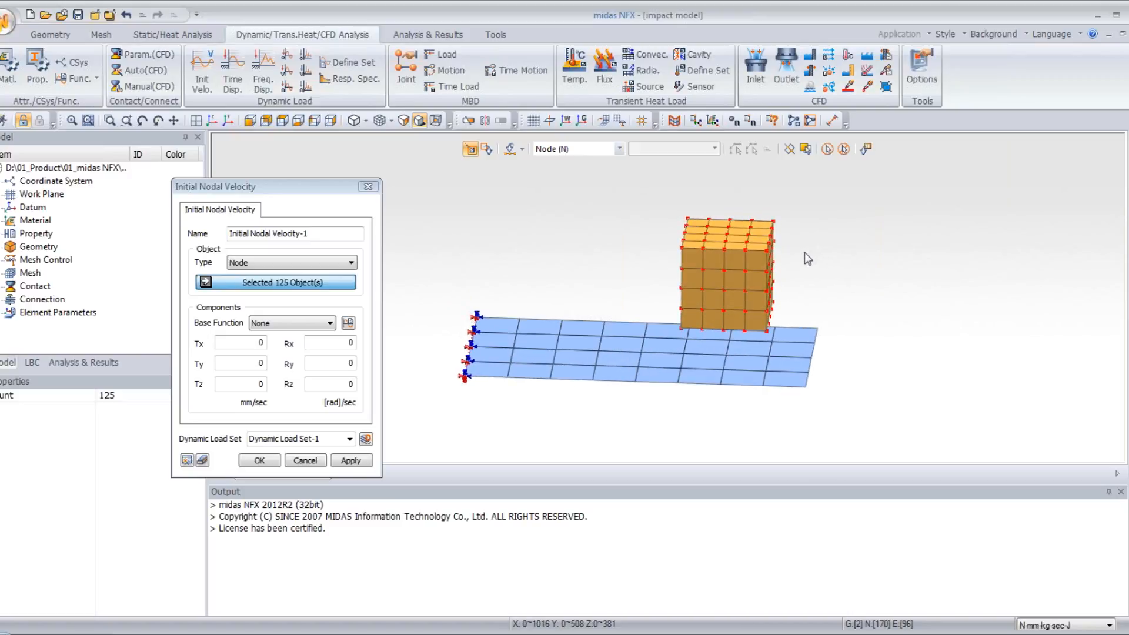
double_click(250, 384)
text(-2000)
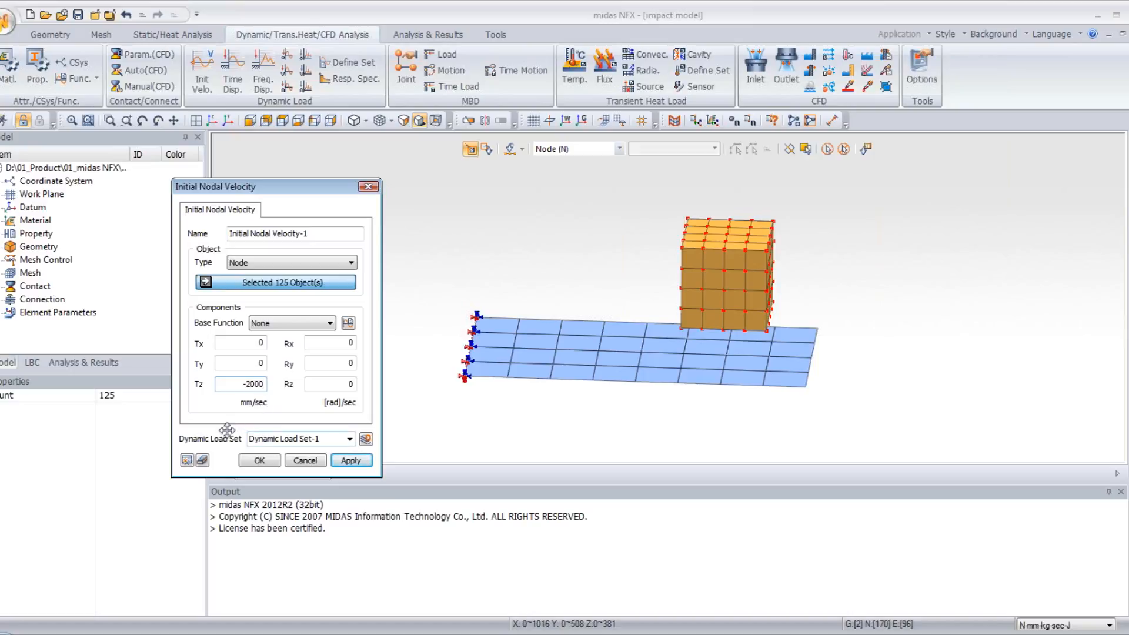
click(260, 461)
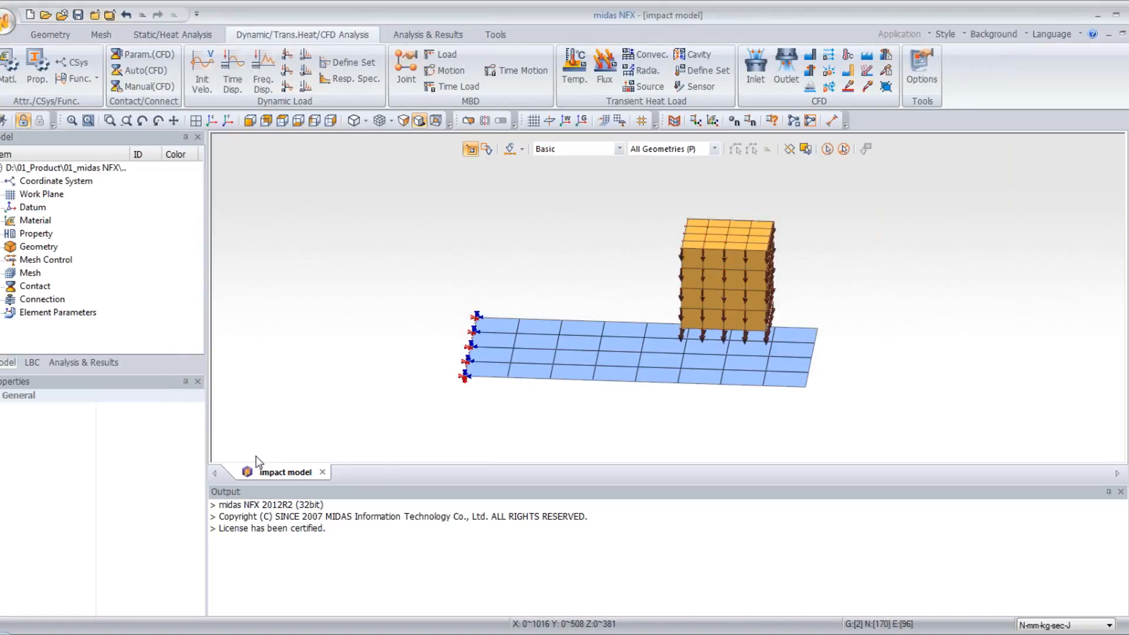
- Create a general analysis case titled Impact with the Nonlinear Explicit Transient solution type
click(83, 362)
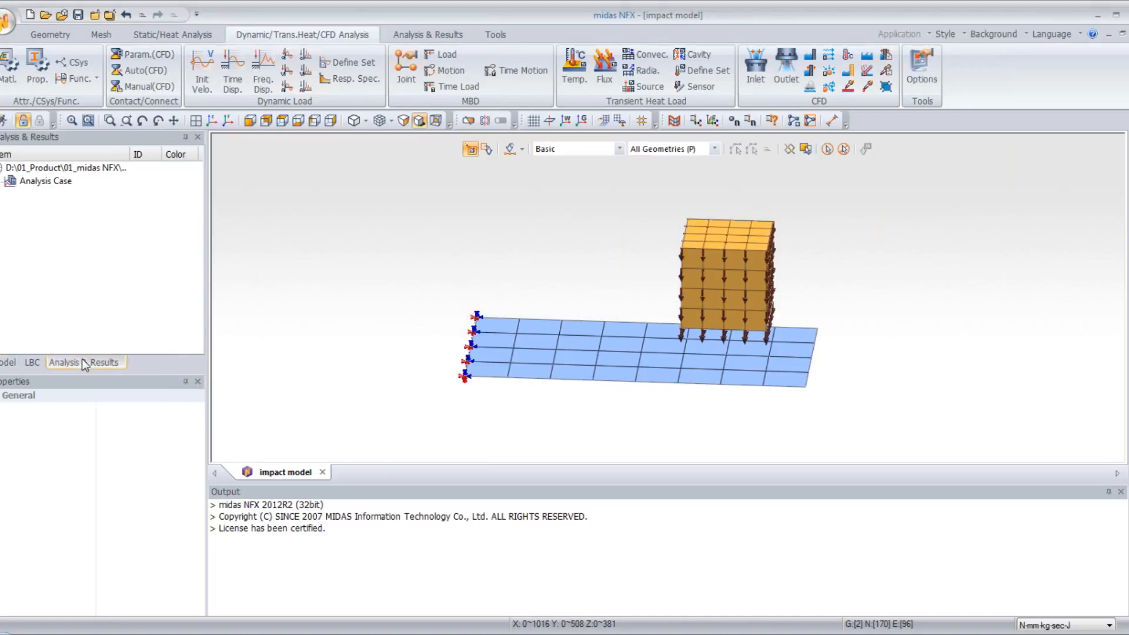
click(429, 34)
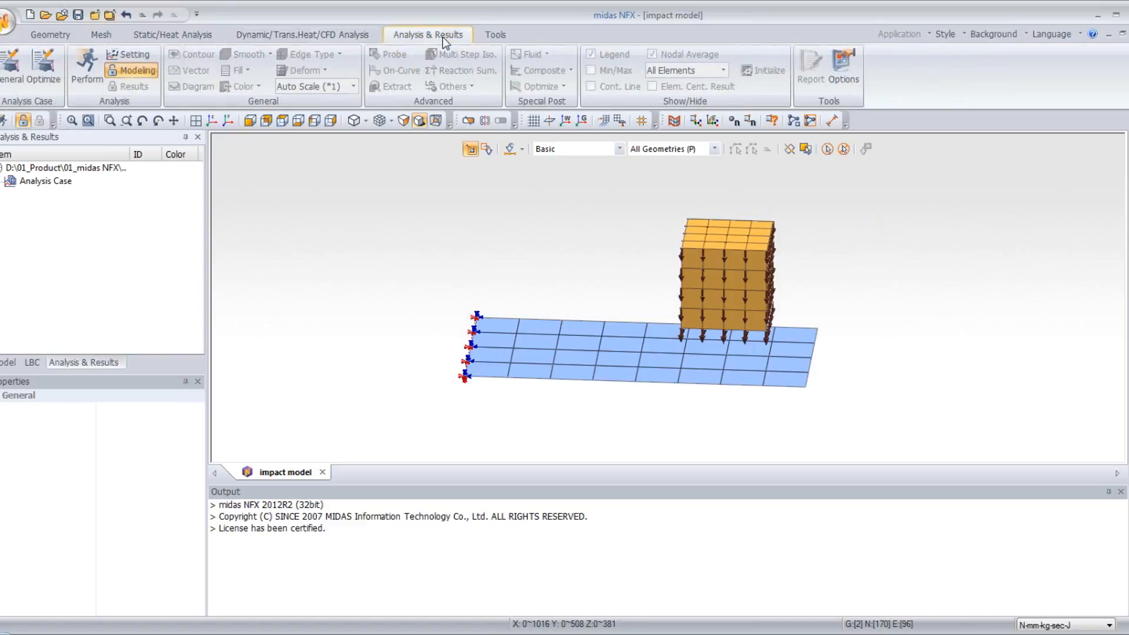
click(5, 79)
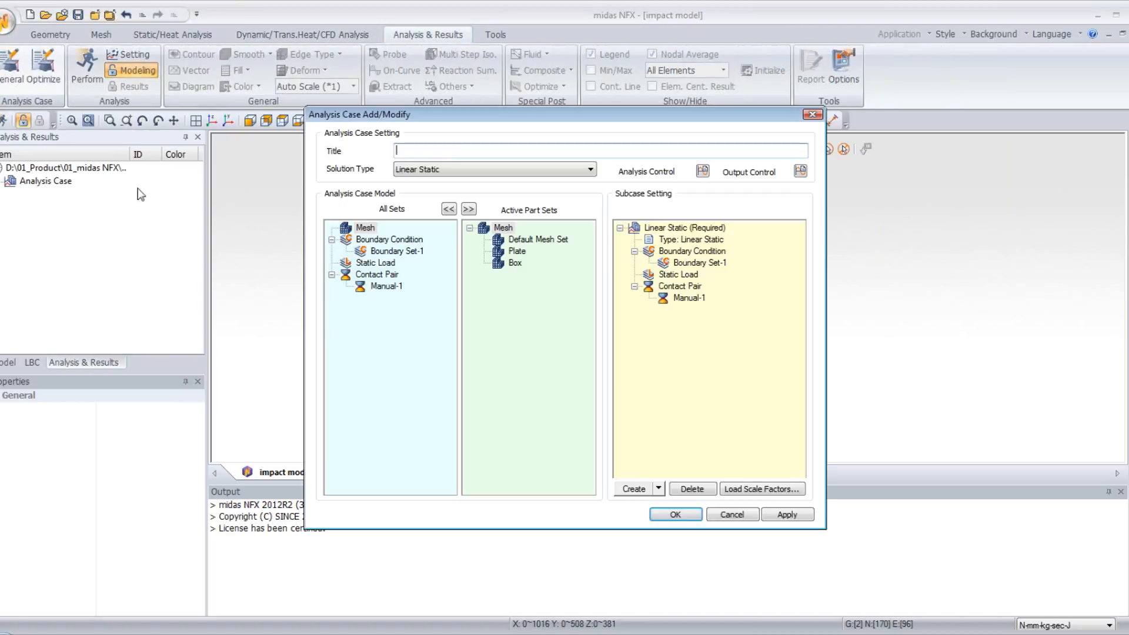
click(415, 169)
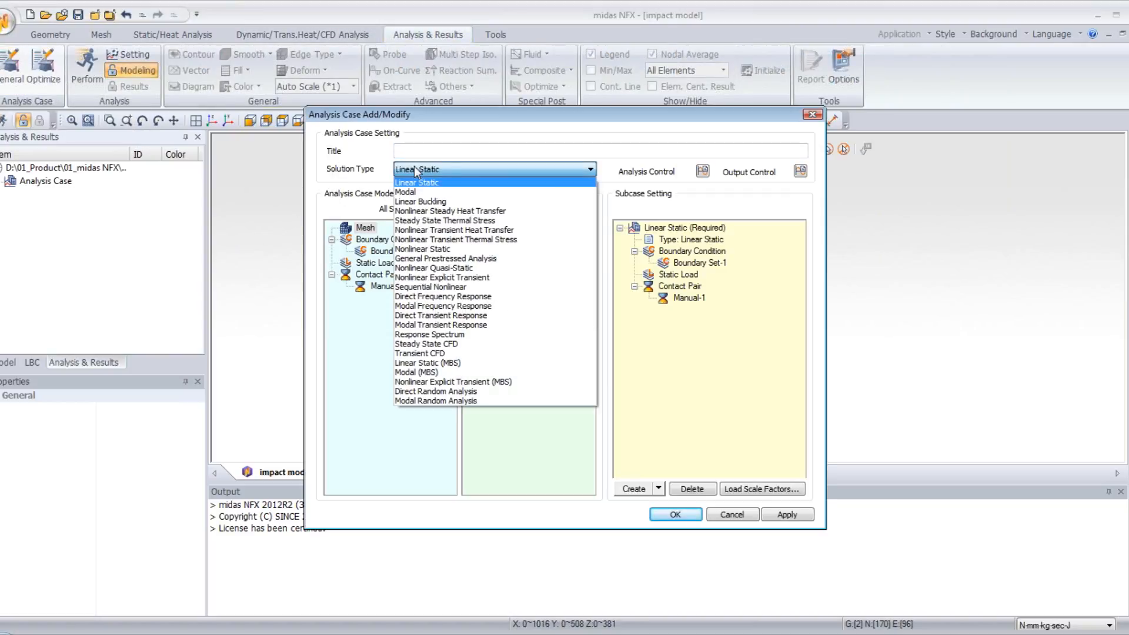
click(505, 277)
click(441, 150)
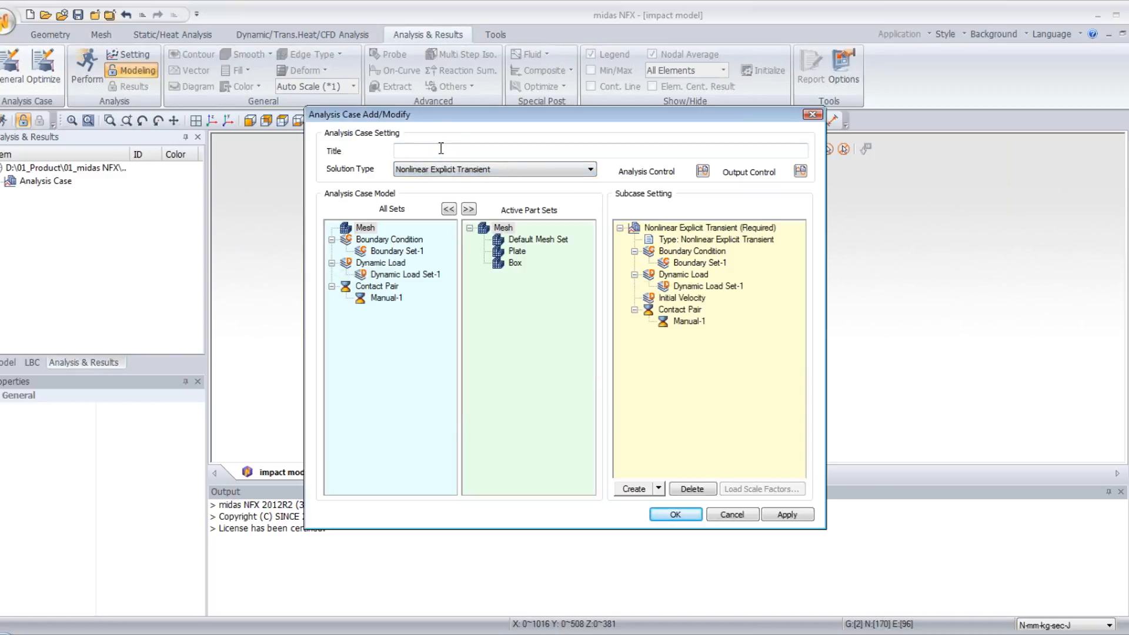
text(Imp)
- In the subcase control, set the time duration to 0.2 sec and define the intermediate output by time intervals
click(686, 230)
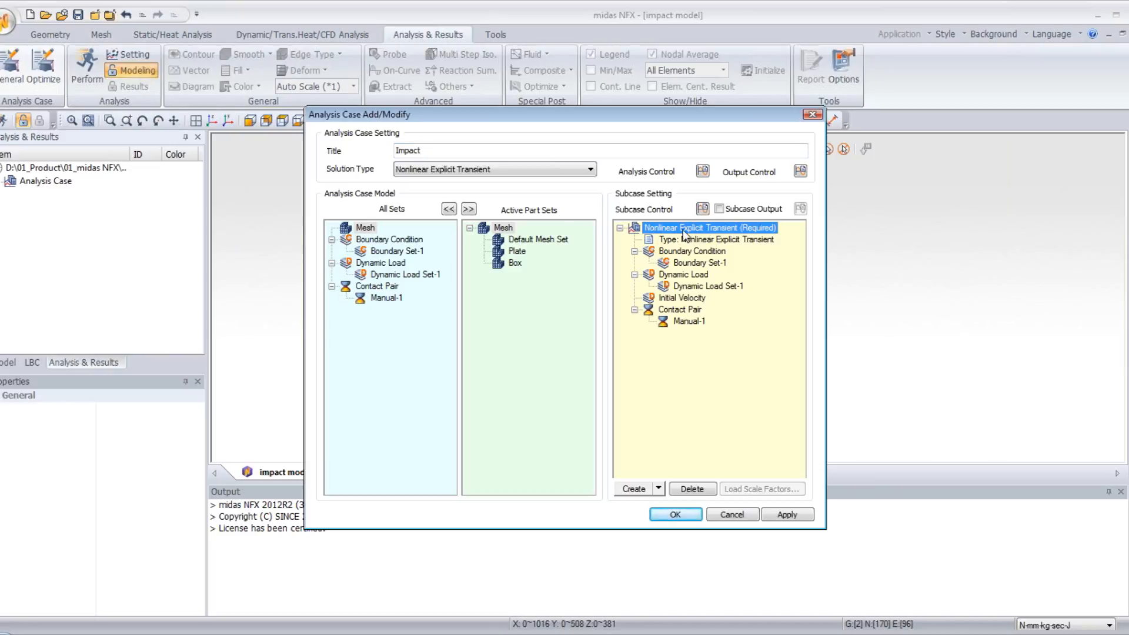
click(703, 210)
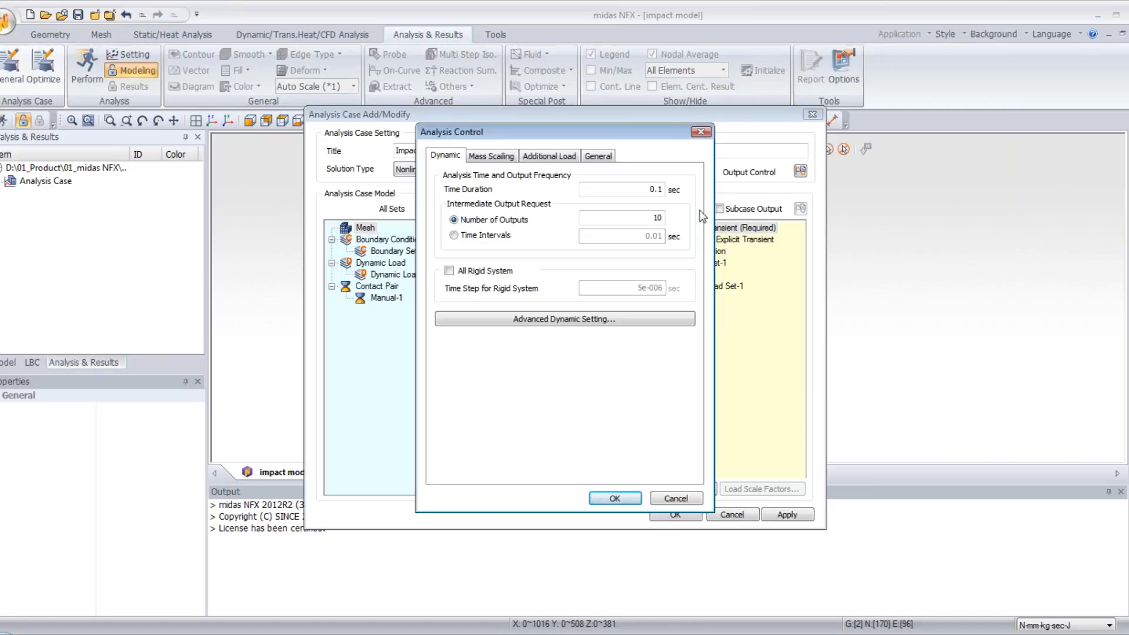
double_click(659, 191)
text(0)
click(453, 236)
double_click(631, 238)
text(005)
click(614, 498)
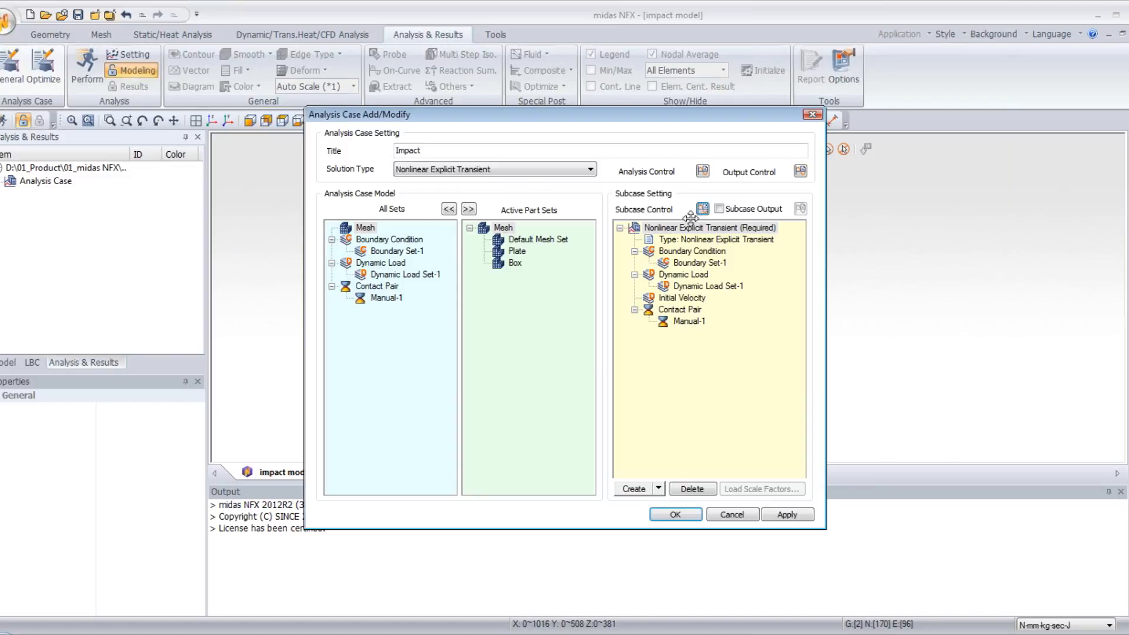
- Move Dynamic Load Set-1 from Dynamic Load to Initial Velocity in the subcase and save the analysis case
click(699, 288)
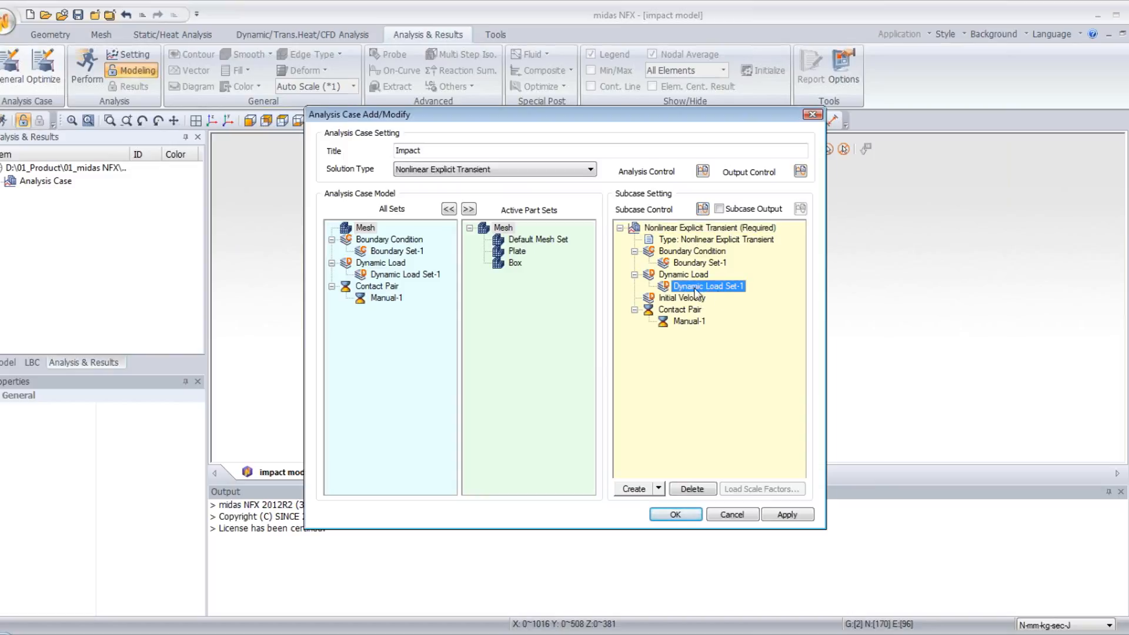
drag(701, 288, 692, 300)
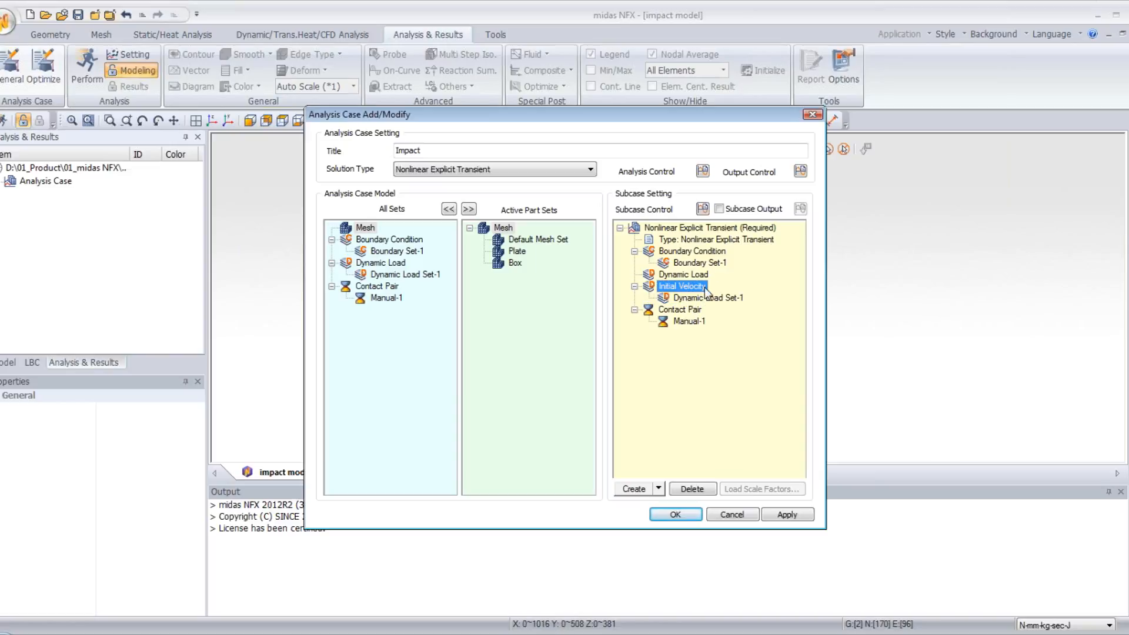
click(691, 514)
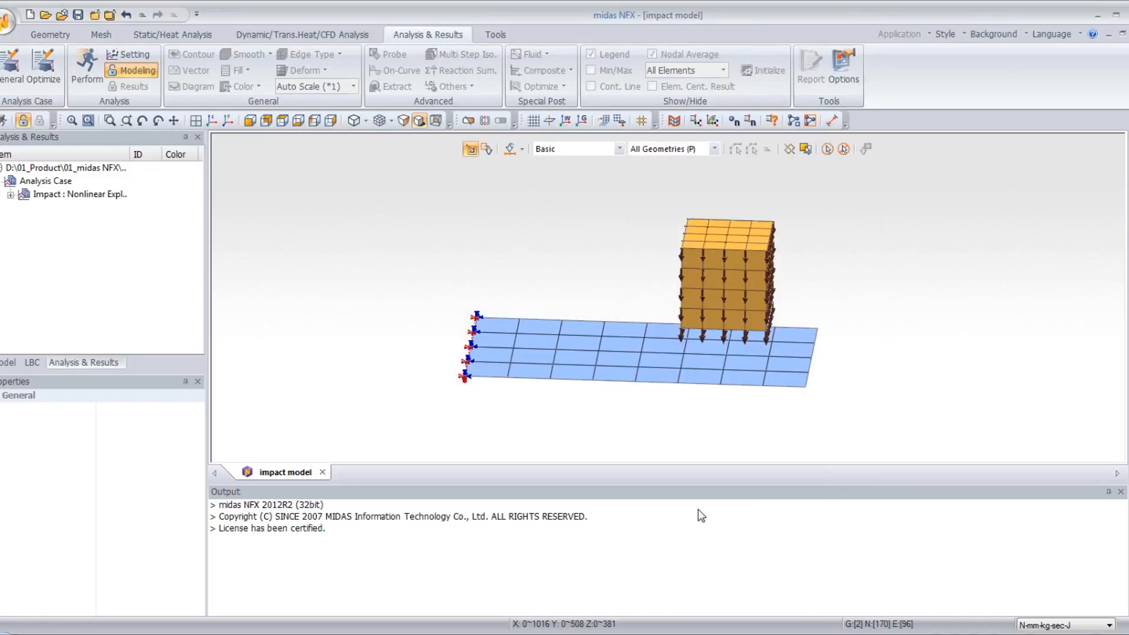
- Run the solver on the Impact analysis case
click(86, 67)
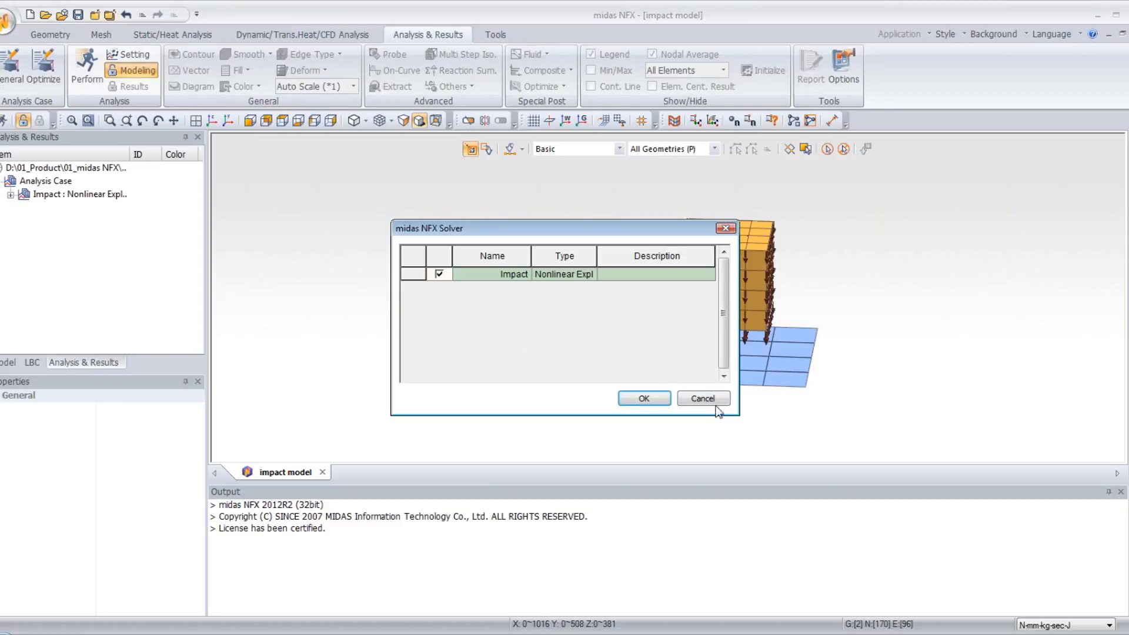
click(644, 396)
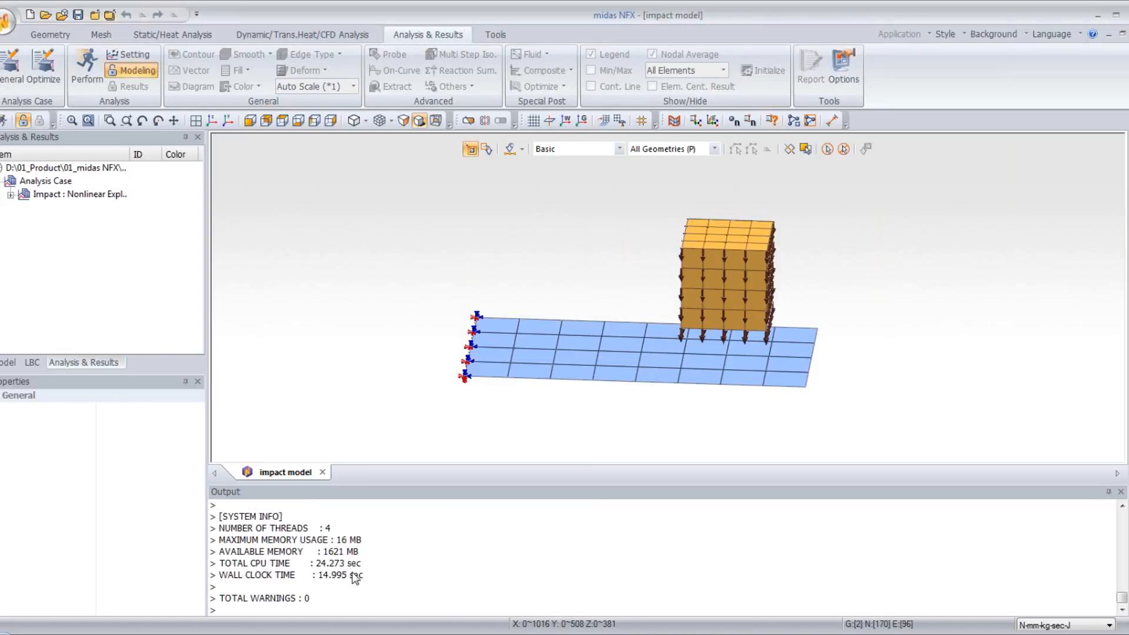
- Display the total displacement contour for increment 0 and set the deformation scale to Real
click(11, 194)
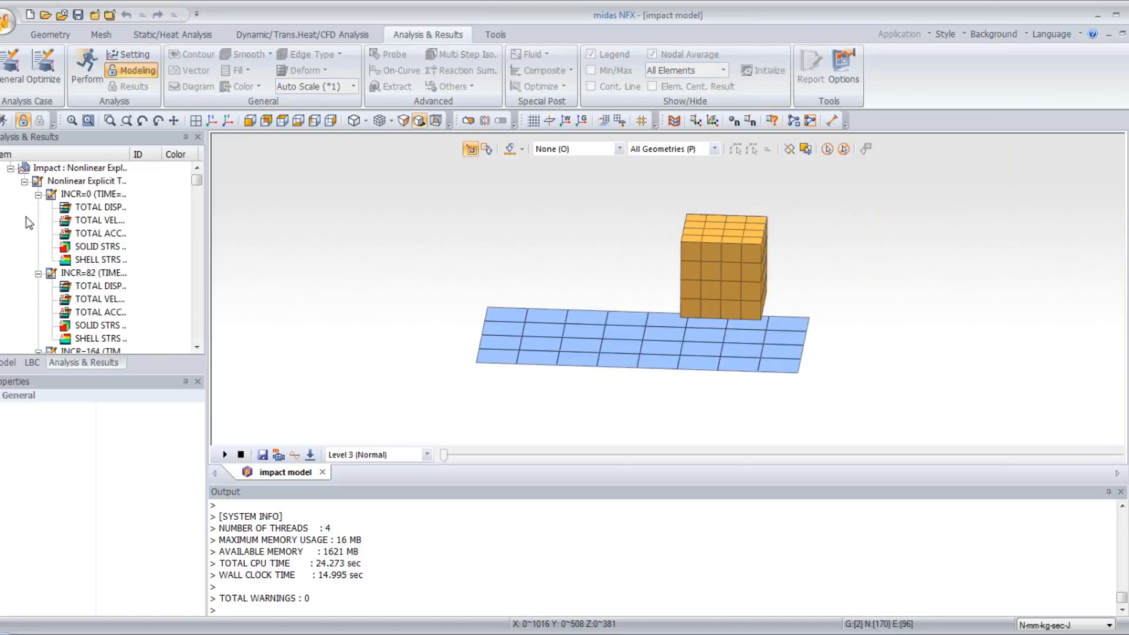
double_click(101, 207)
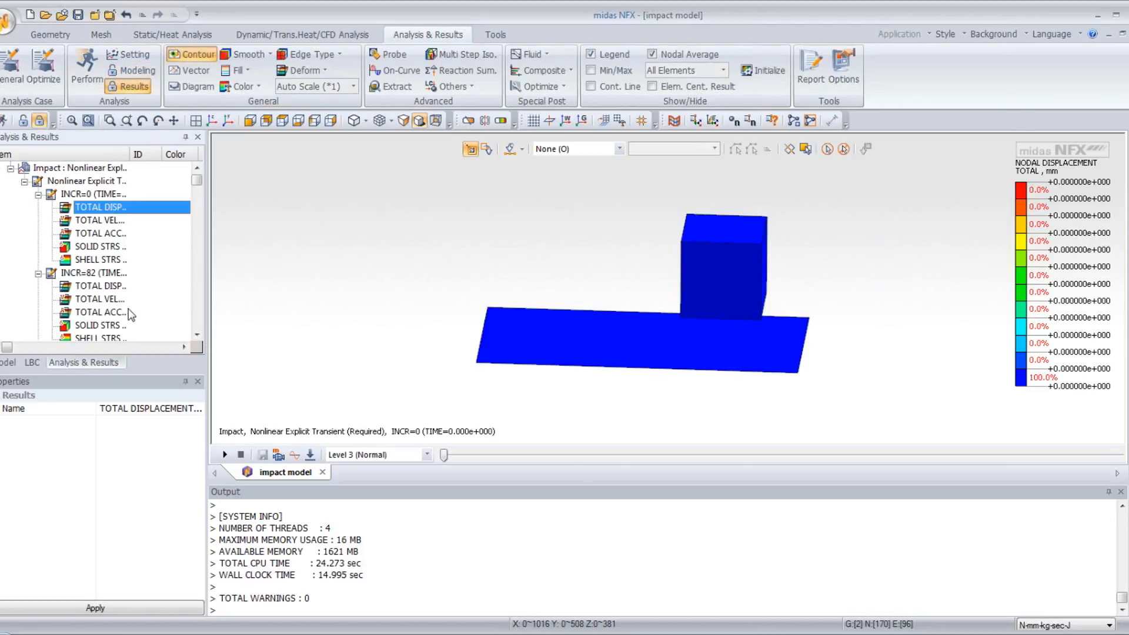
click(353, 89)
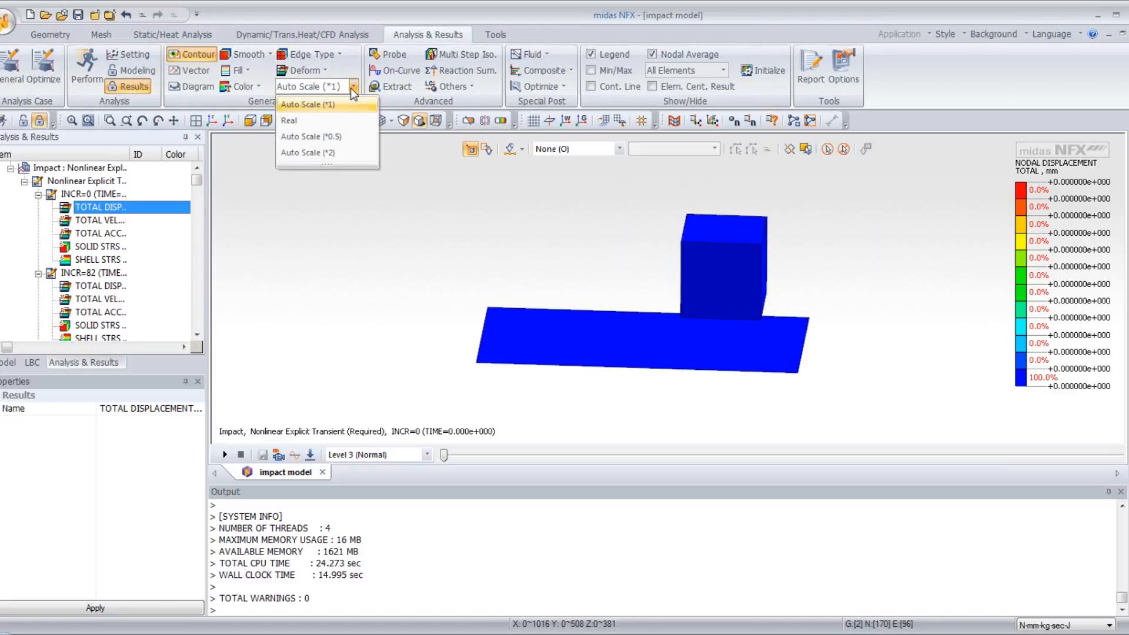
click(337, 117)
middle_drag(523, 250, 816, 222)
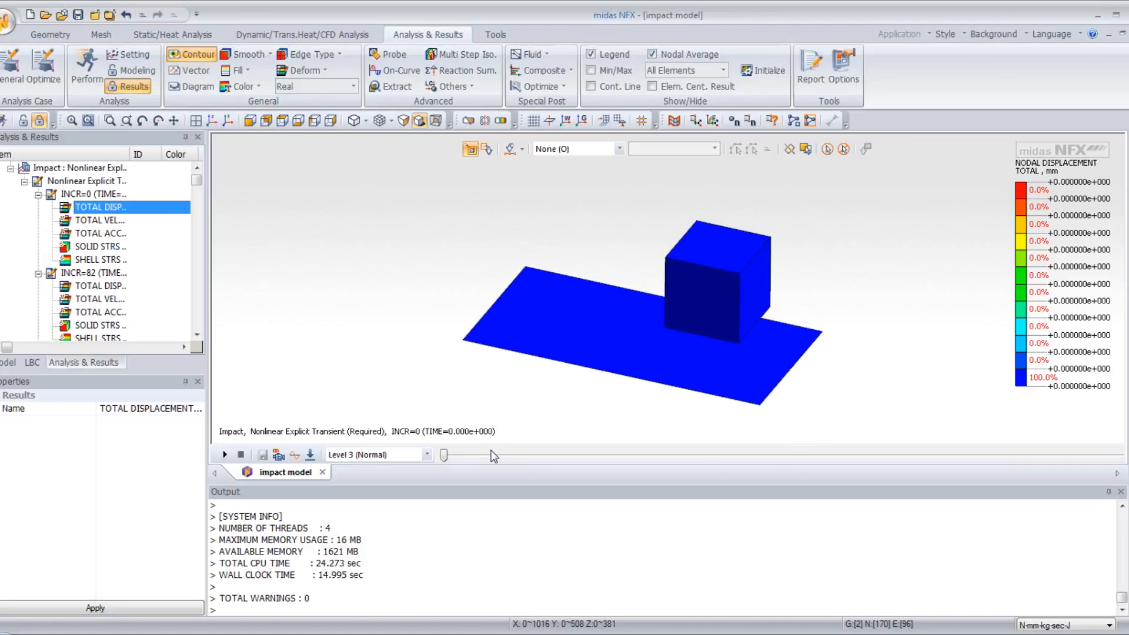
- Step the displacement result through to the last increment and play the animation of the cube striking the plate
drag(447, 457, 1124, 497)
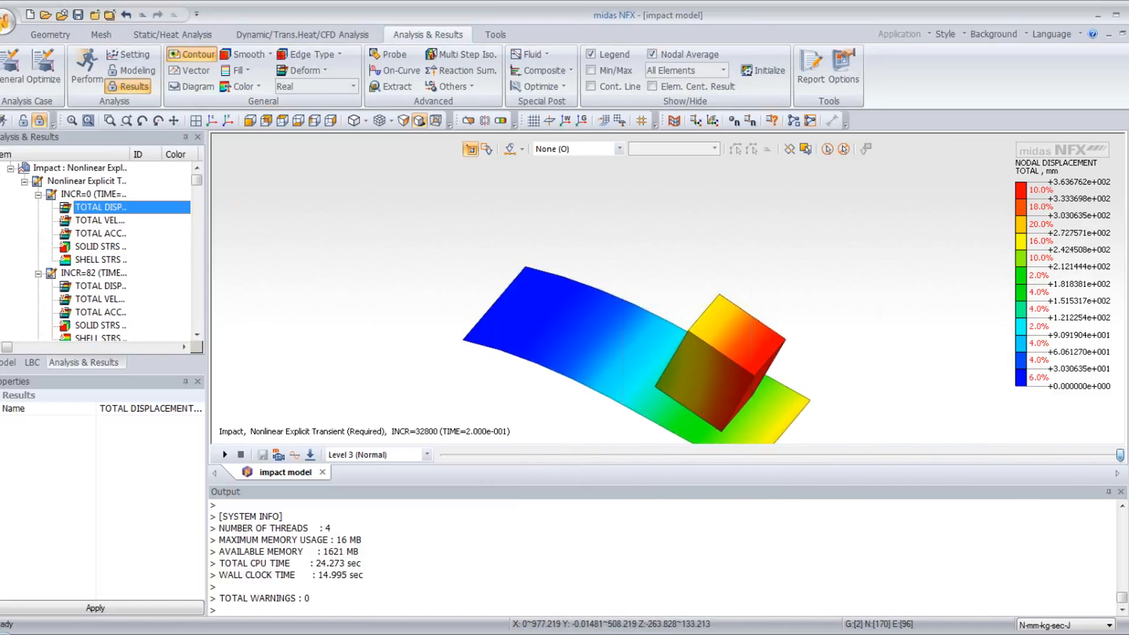
middle_drag(825, 342, 802, 266)
scroll(580, 280, up, 3)
middle_drag(586, 286, 582, 298)
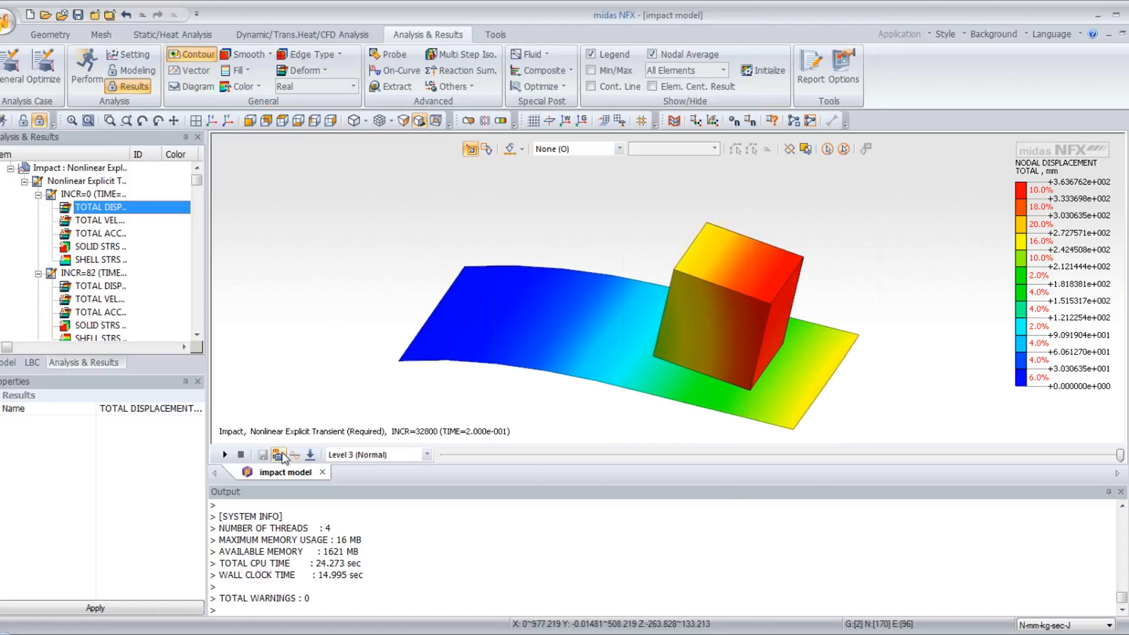
click(225, 455)
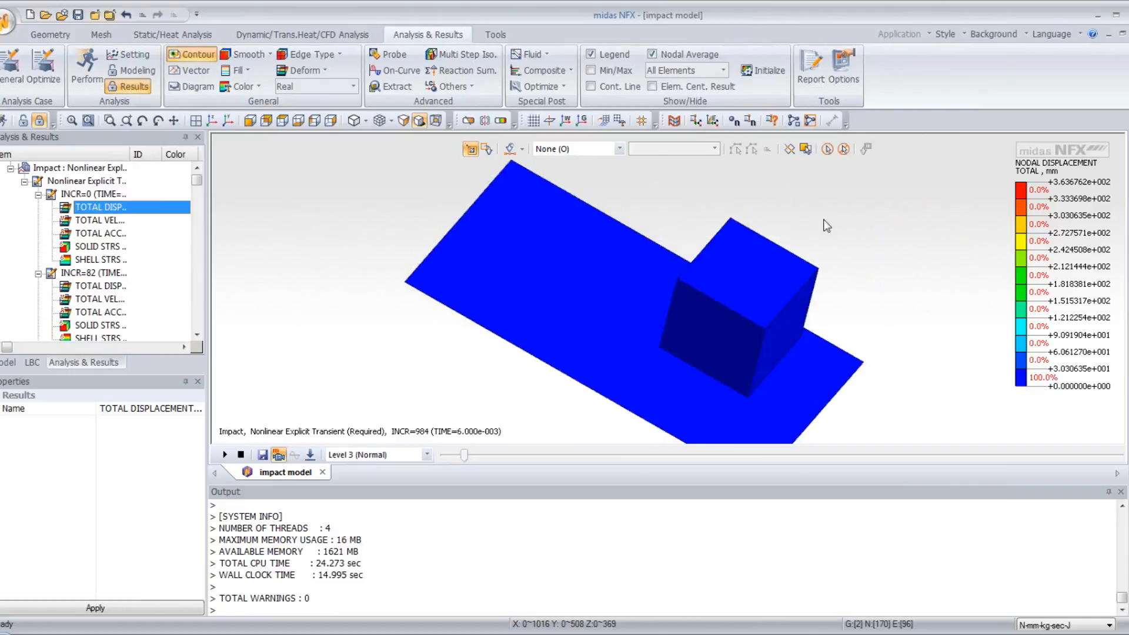
middle_drag(824, 220, 808, 205)
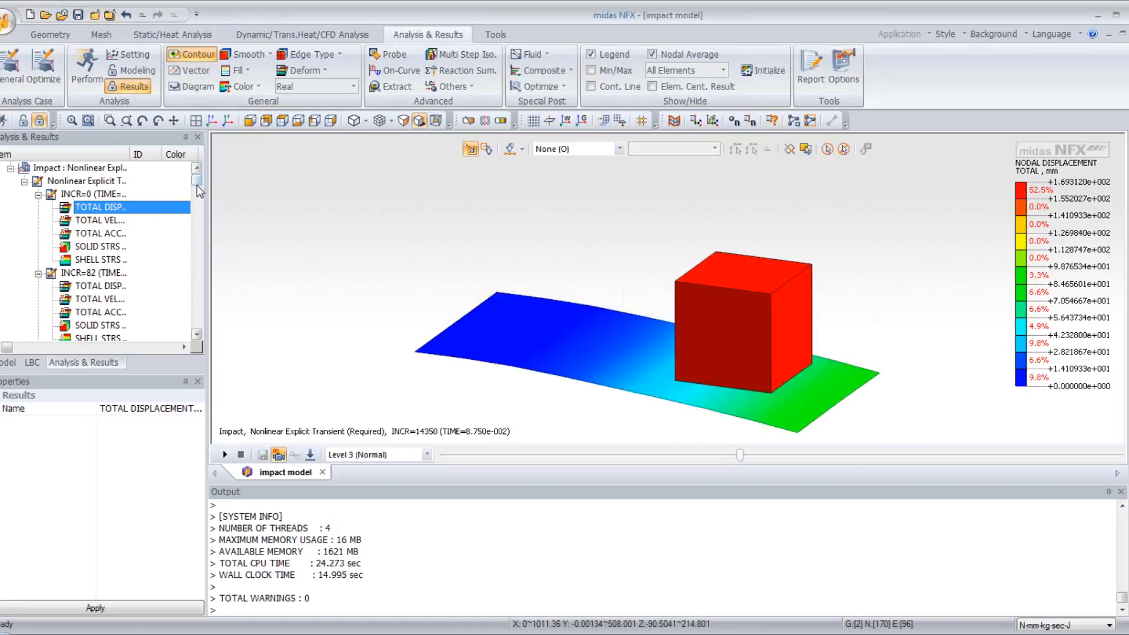
- Display the solid von Mises stress contour for increment 12792 in a side-on view of the cube and plate
drag(197, 181, 197, 235)
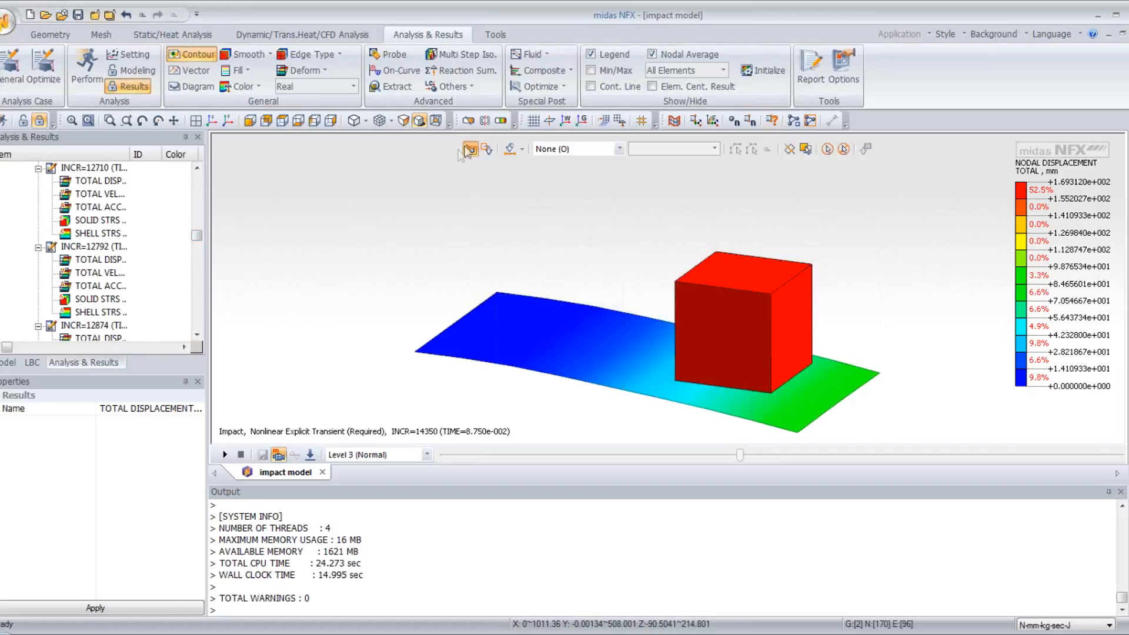
click(250, 120)
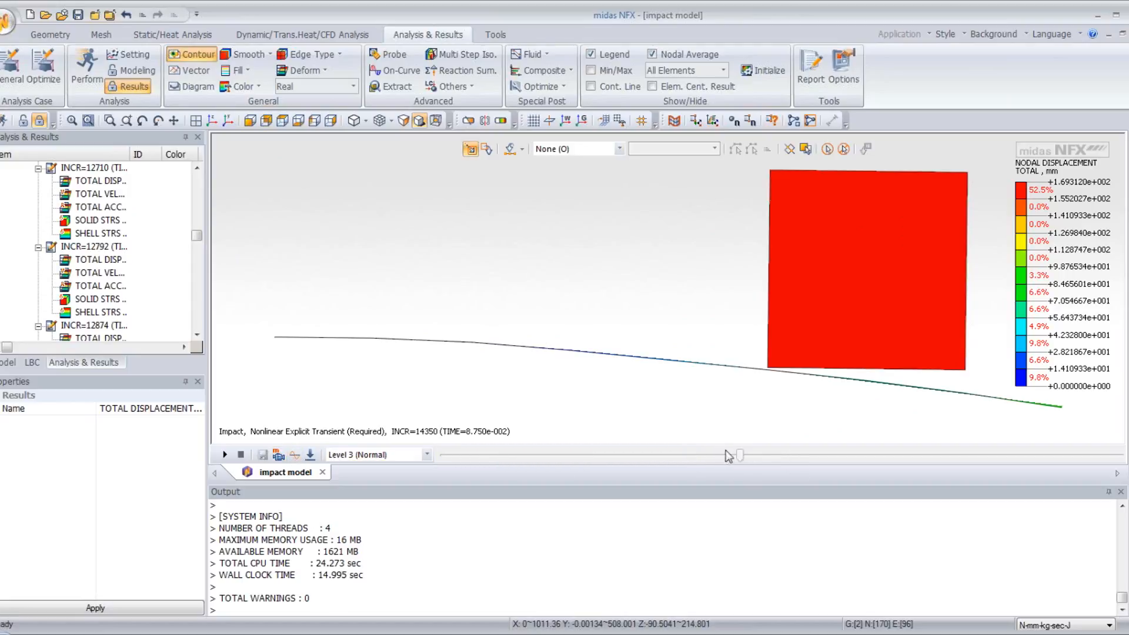
click(91, 262)
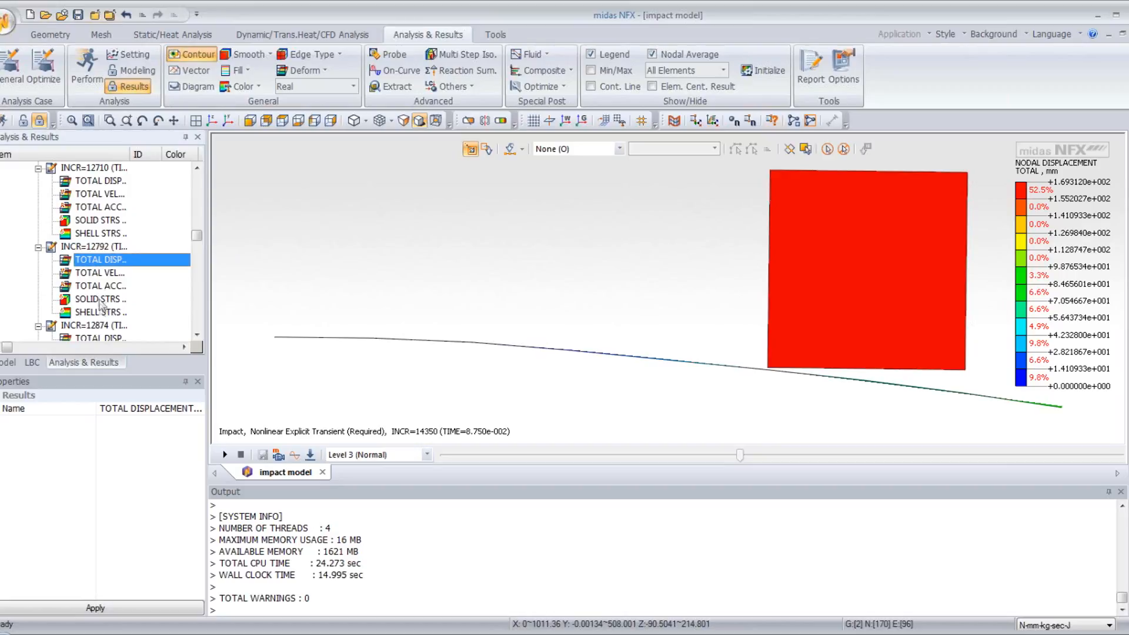
click(100, 300)
double_click(100, 301)
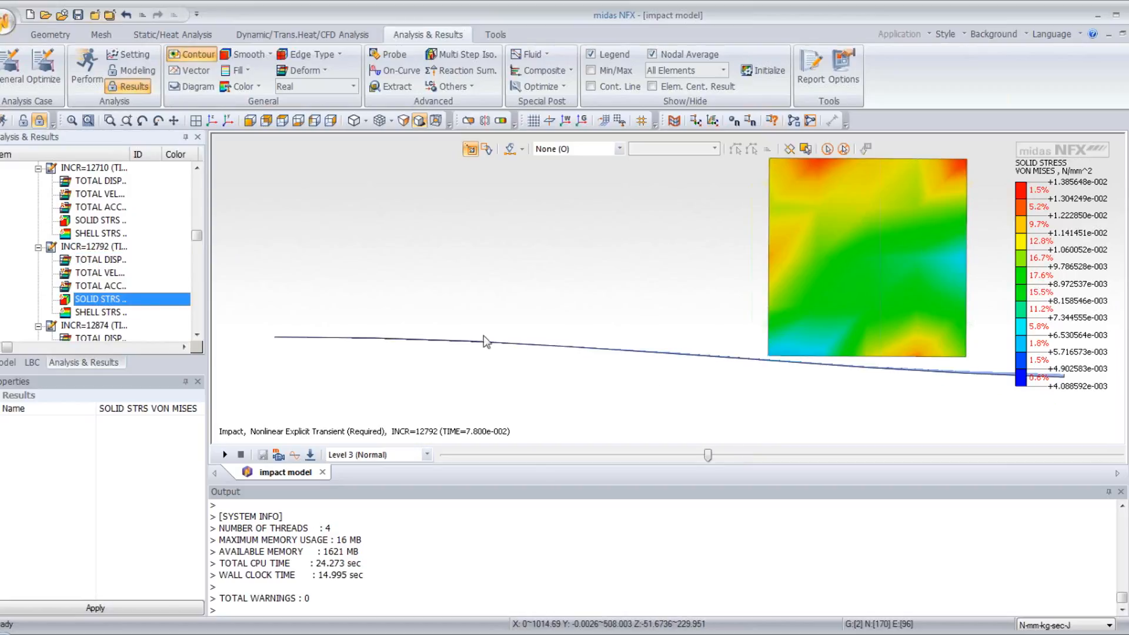
- Move the stress result back to increment 10332 and examine the stress distribution on the cube's faces at impact
drag(708, 454, 657, 454)
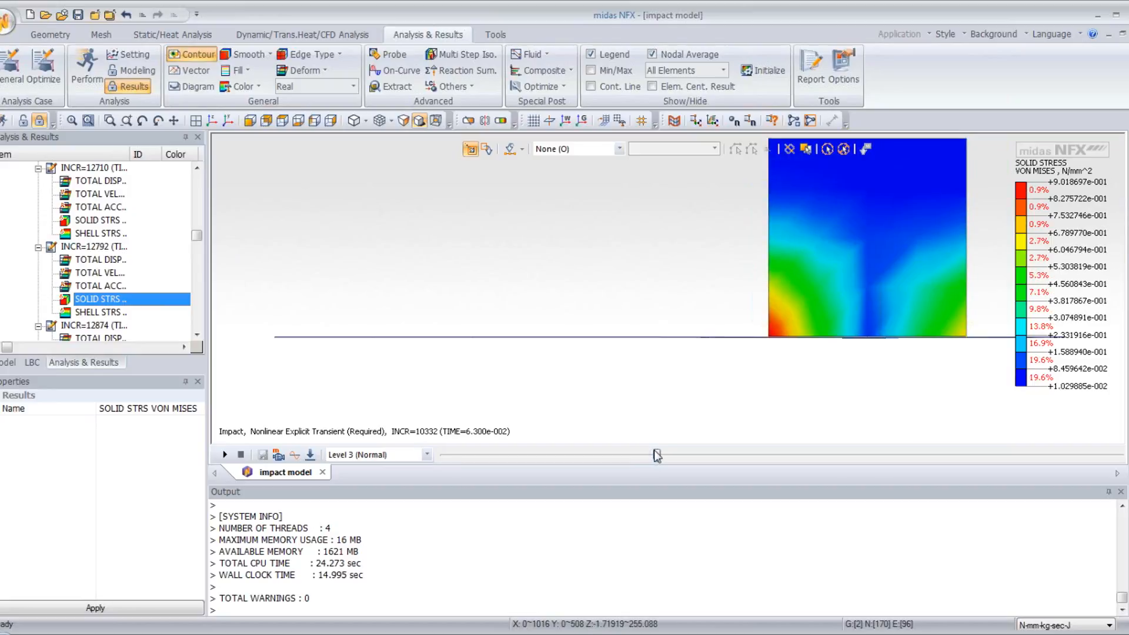
middle_drag(697, 301, 598, 275)
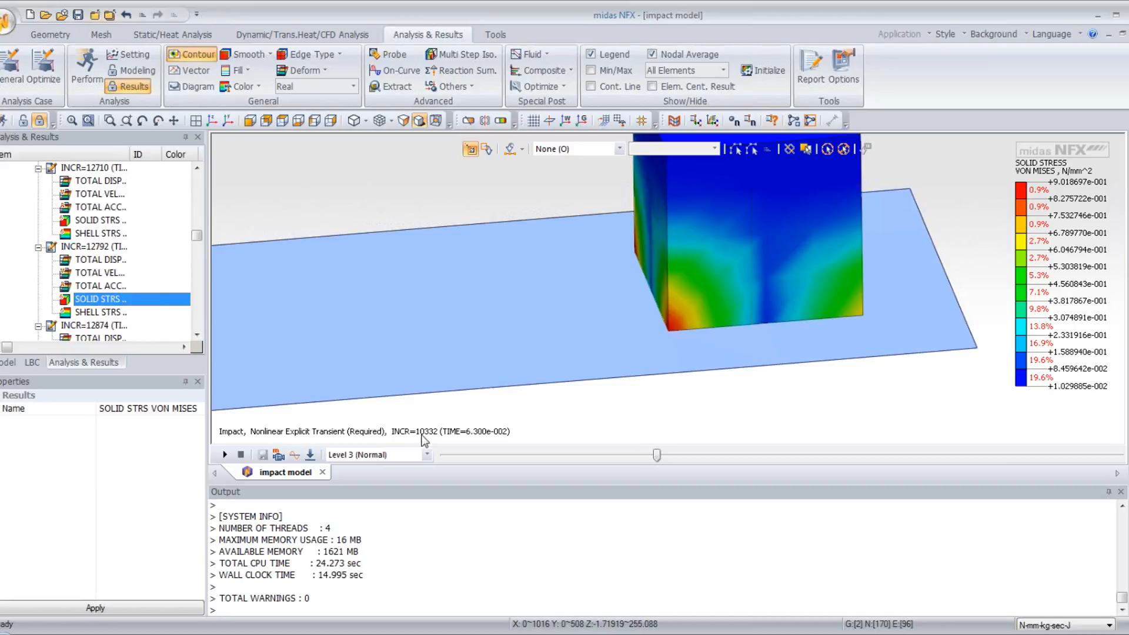
middle_drag(616, 344, 672, 226)
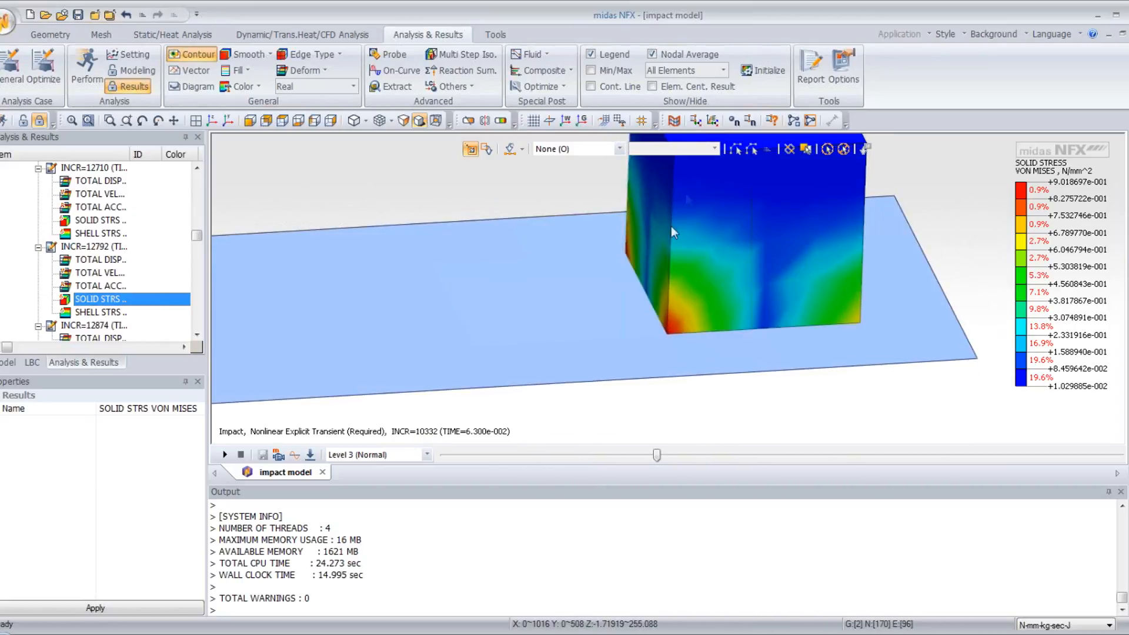
middle_drag(746, 255, 428, 283)
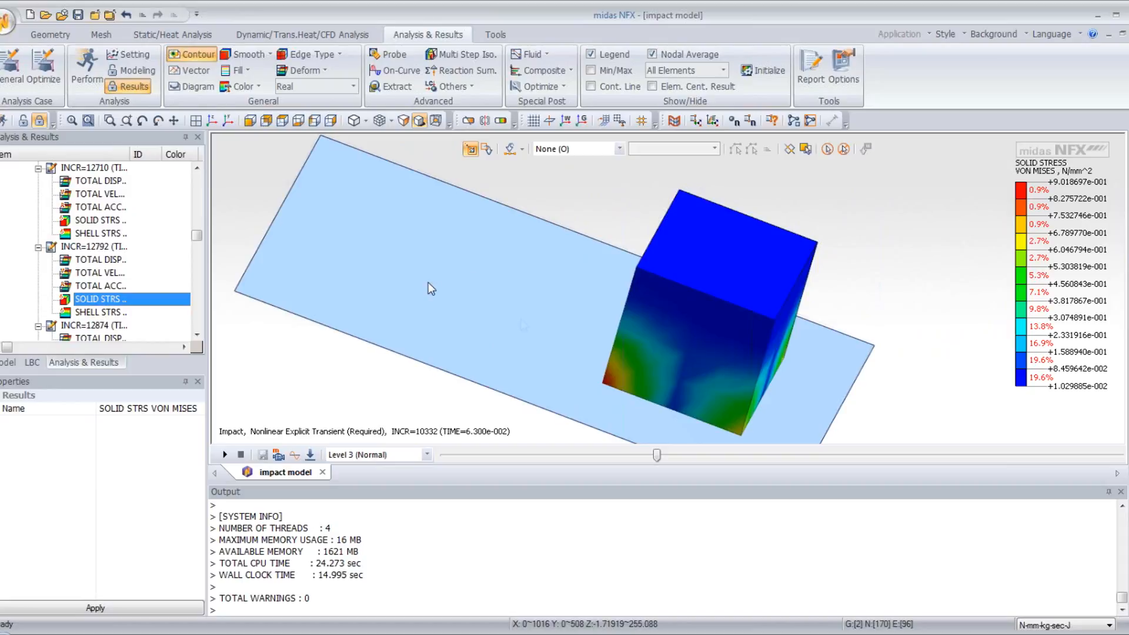
middle_drag(764, 272, 728, 257)
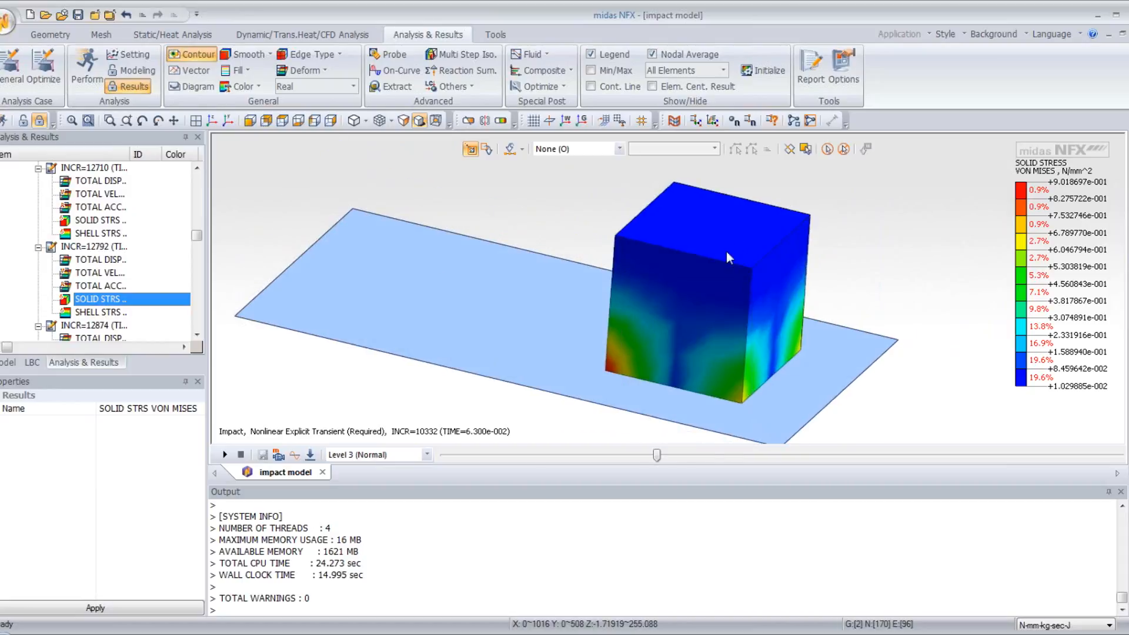
- Find increment 10332 in the results and display its total velocity contour
click(106, 314)
drag(199, 238, 185, 234)
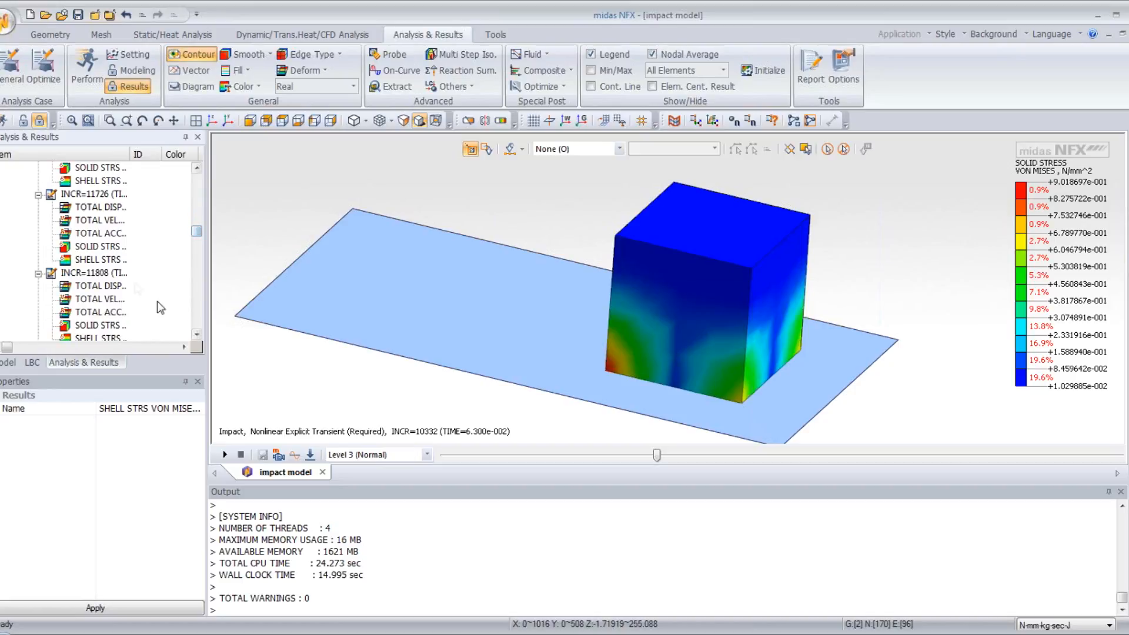
click(197, 168)
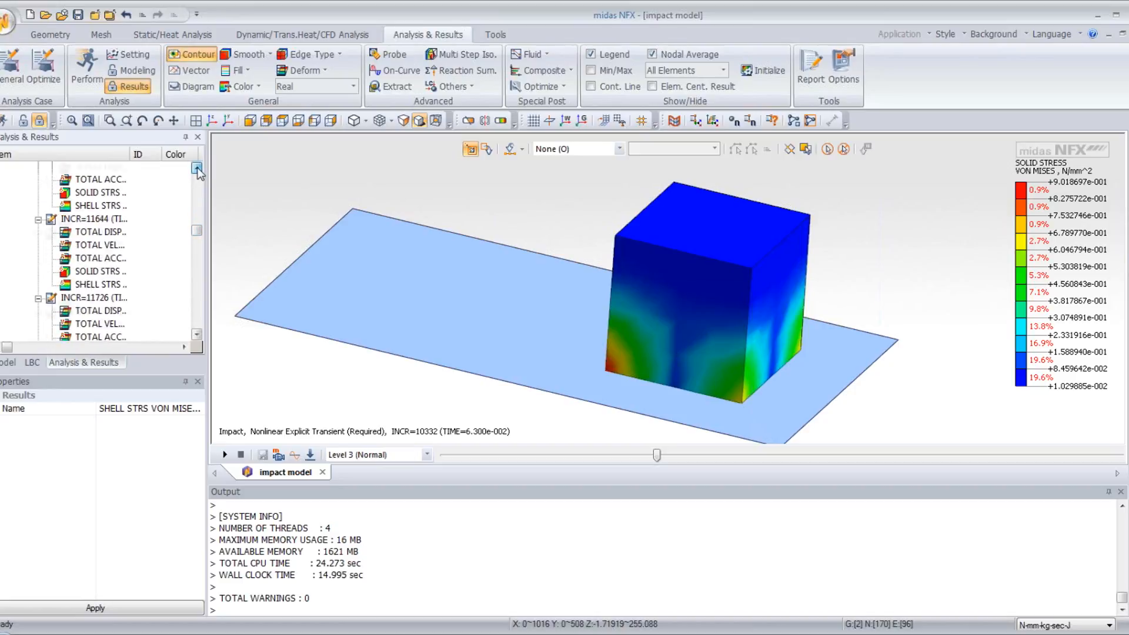
drag(197, 231, 200, 227)
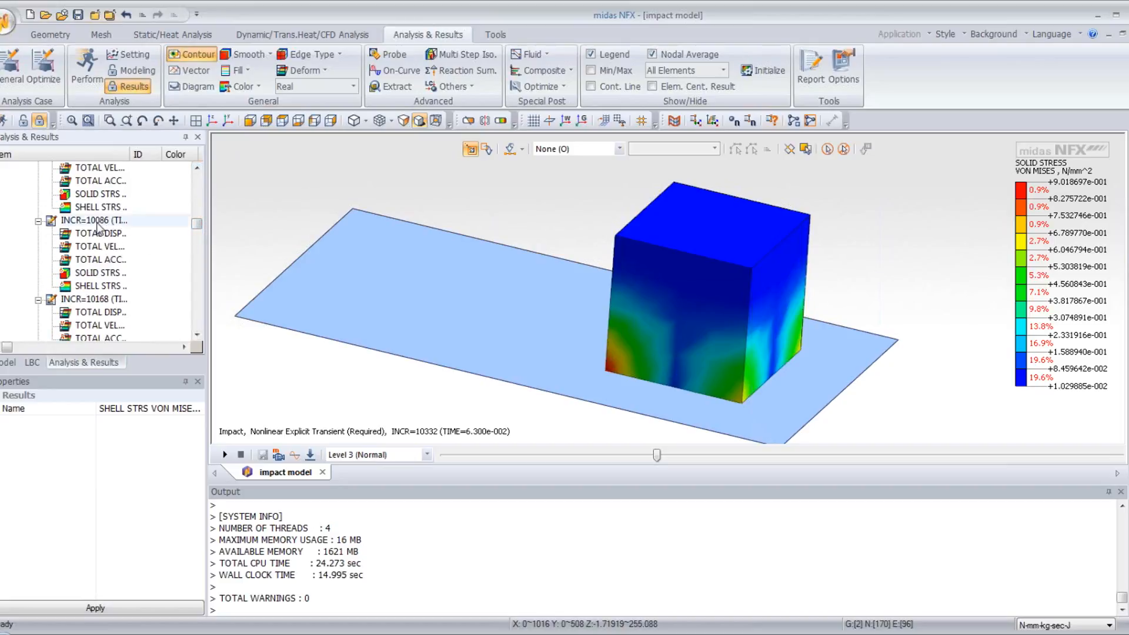
scroll(106, 253, down, 5)
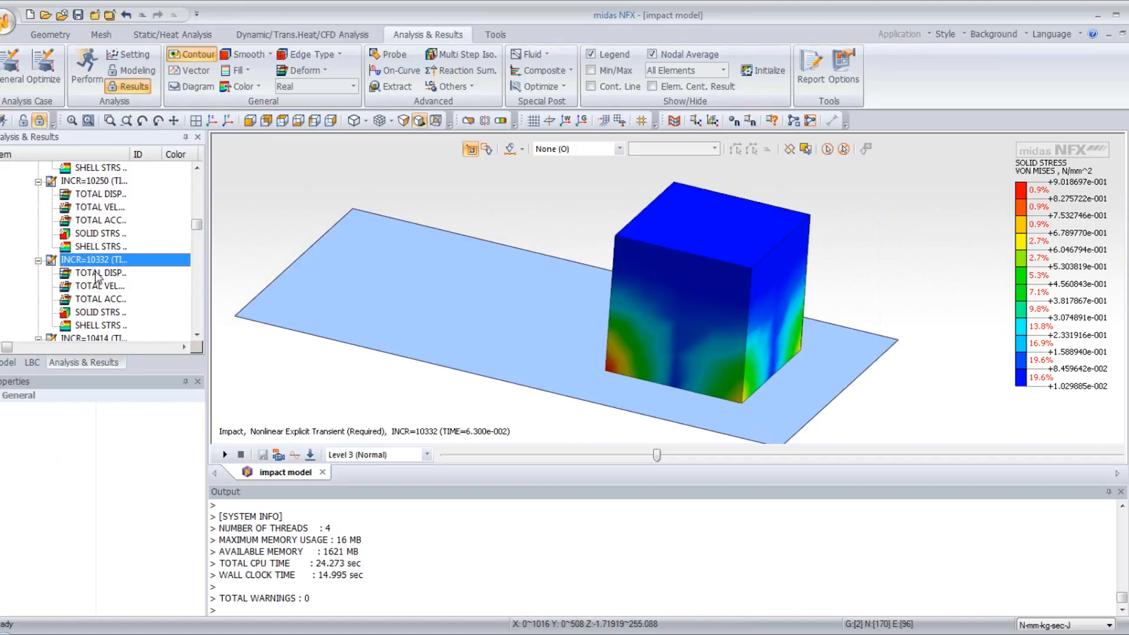
click(101, 286)
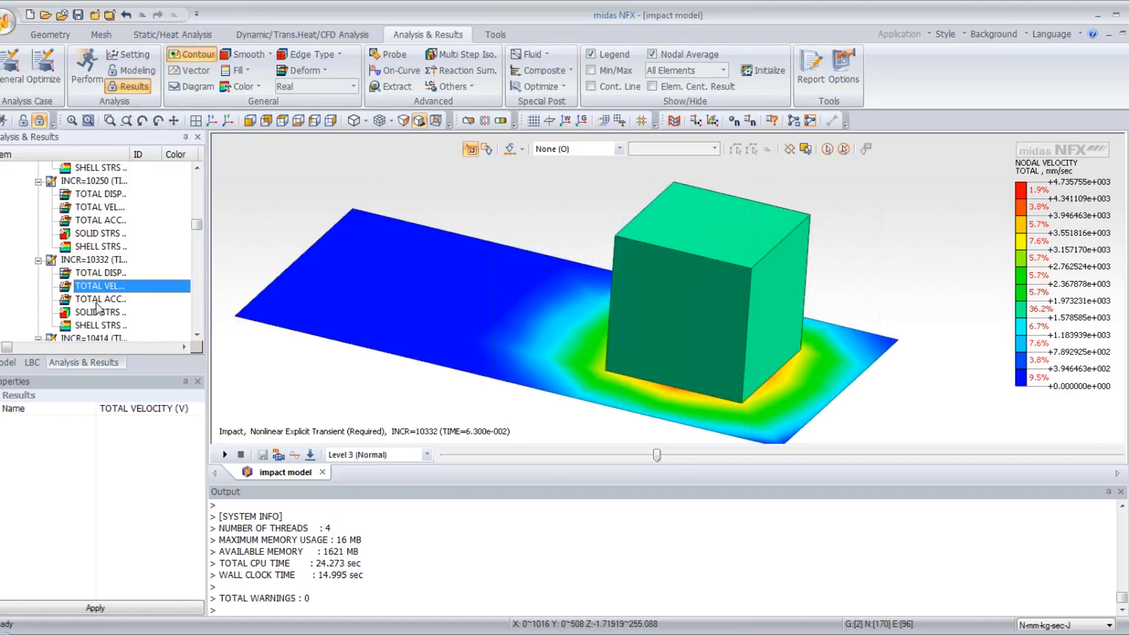
- Review the total acceleration, shell von Mises stress and solid von Mises stress contours of increment 10332 in turn
click(100, 299)
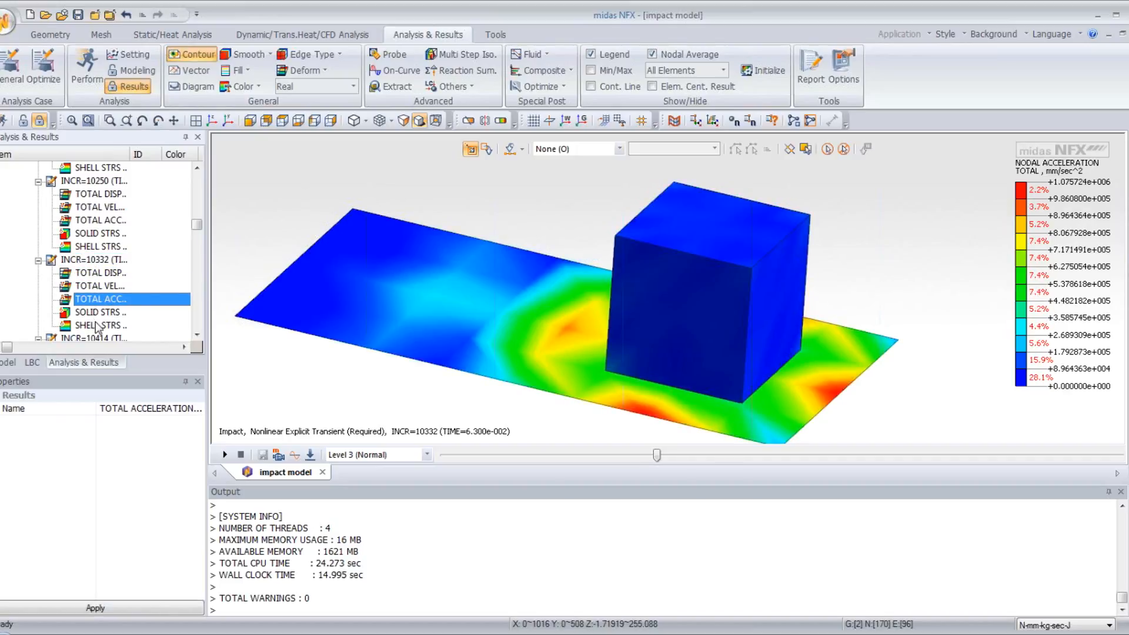
click(97, 325)
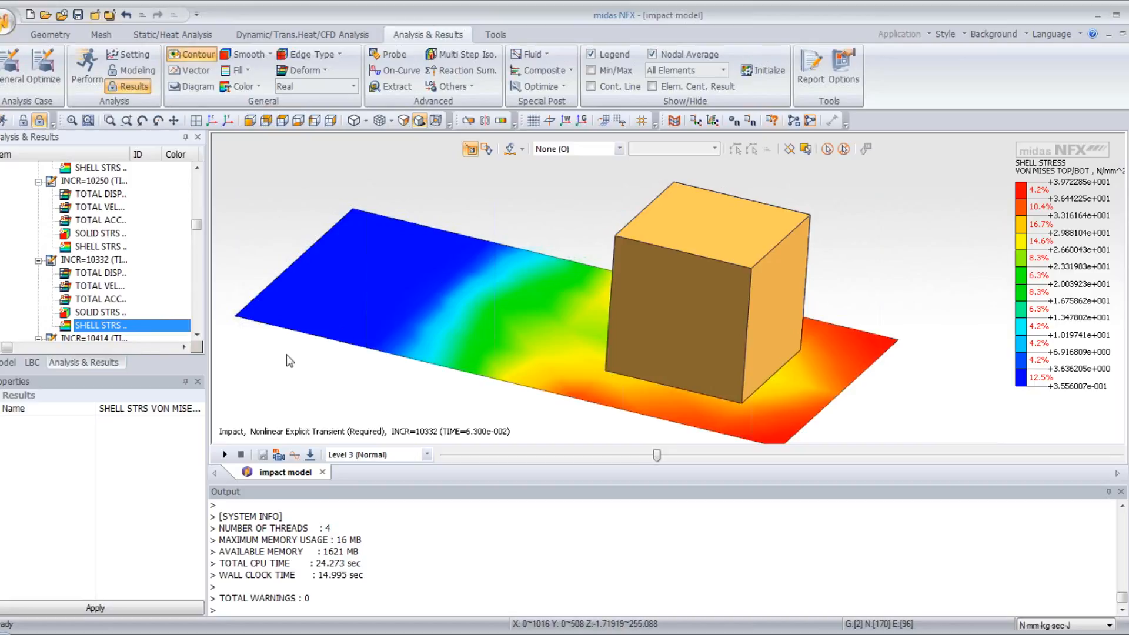
click(108, 314)
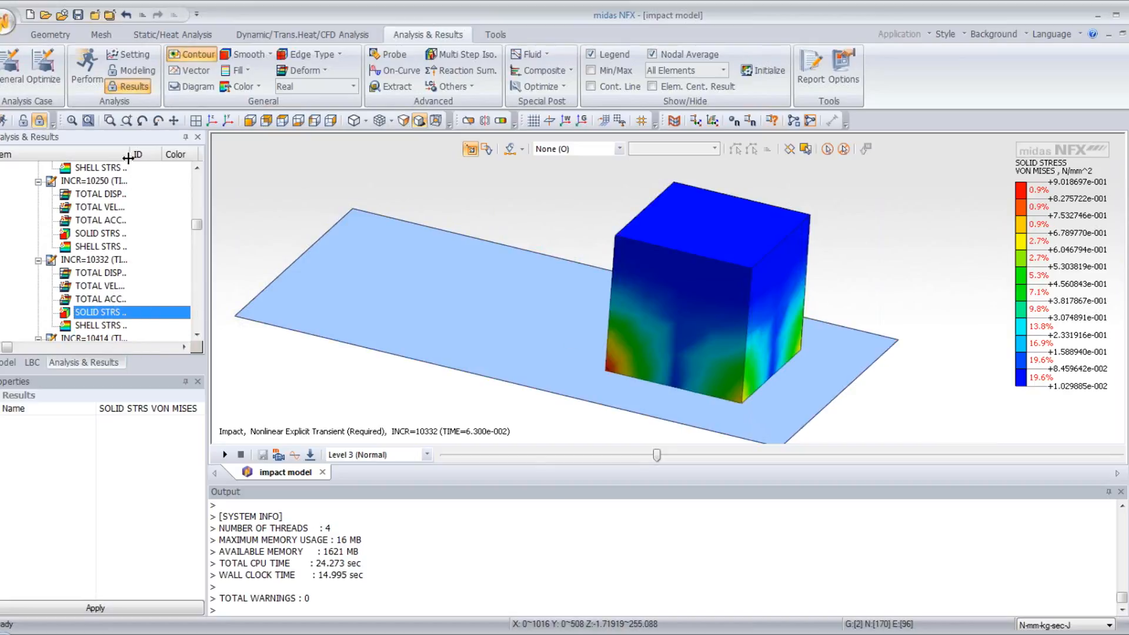
- Widen the item name column of the results tree and view increment 10332's total displacement, velocity and acceleration contours
drag(128, 158, 162, 159)
click(124, 274)
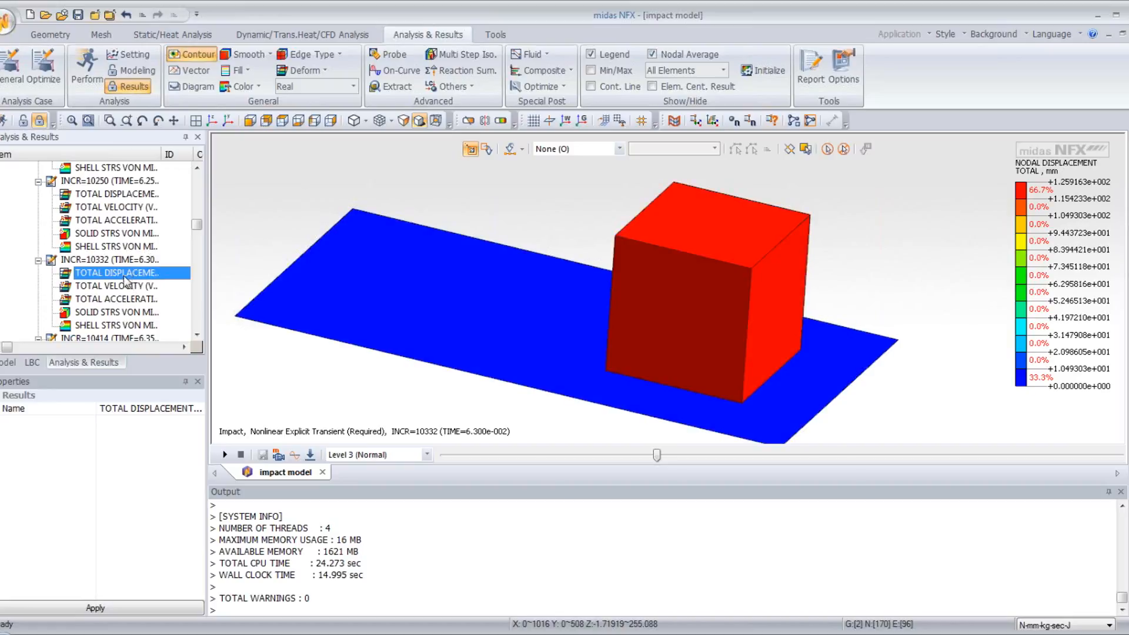
click(123, 288)
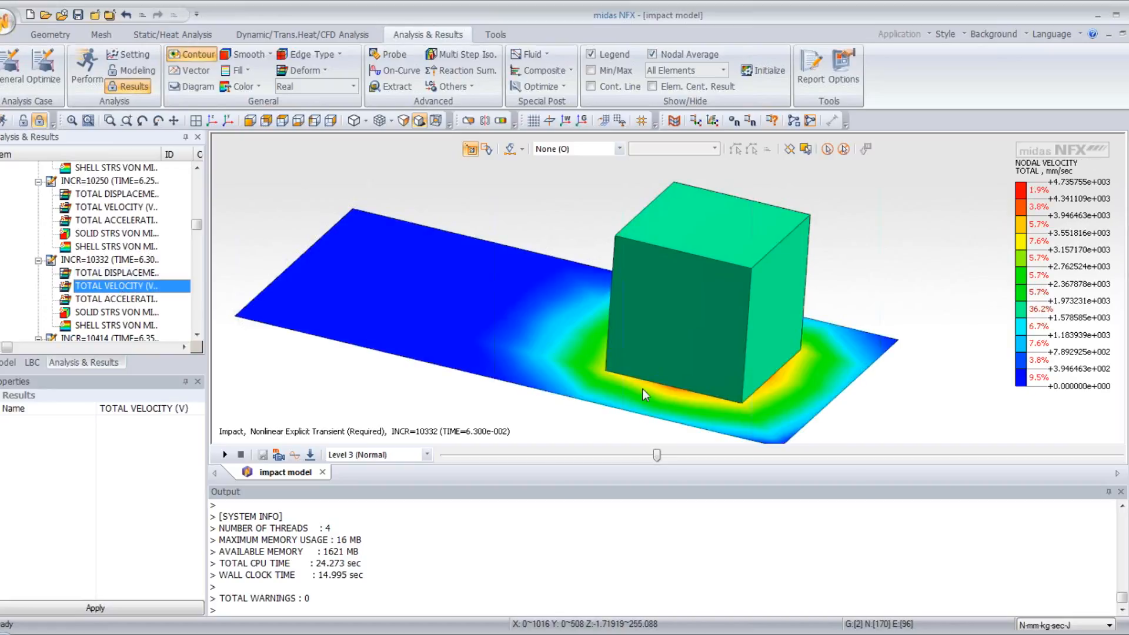
click(109, 300)
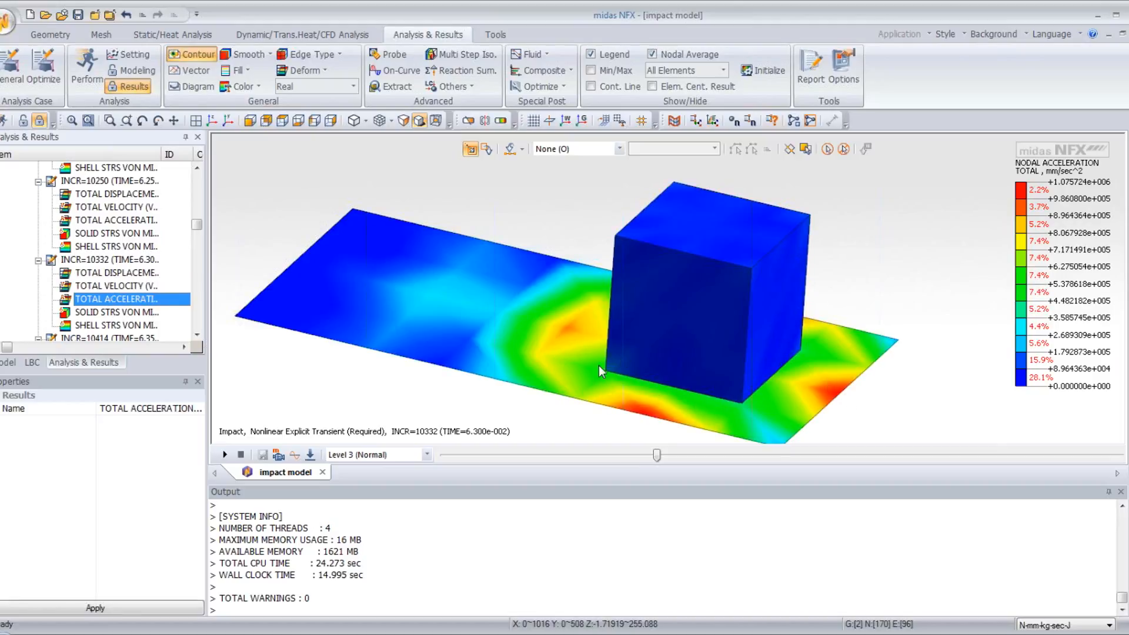
- Examine the solid stress and shell element stress results that can be inserted for increment 10332, without adding any
click(122, 261)
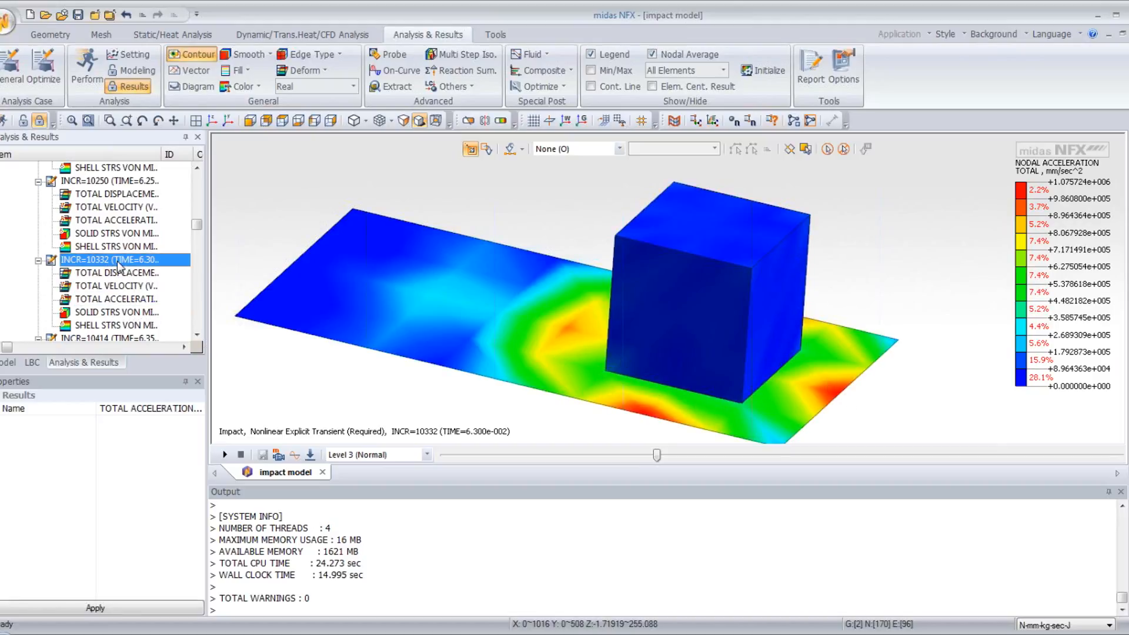
right_click(120, 262)
click(139, 269)
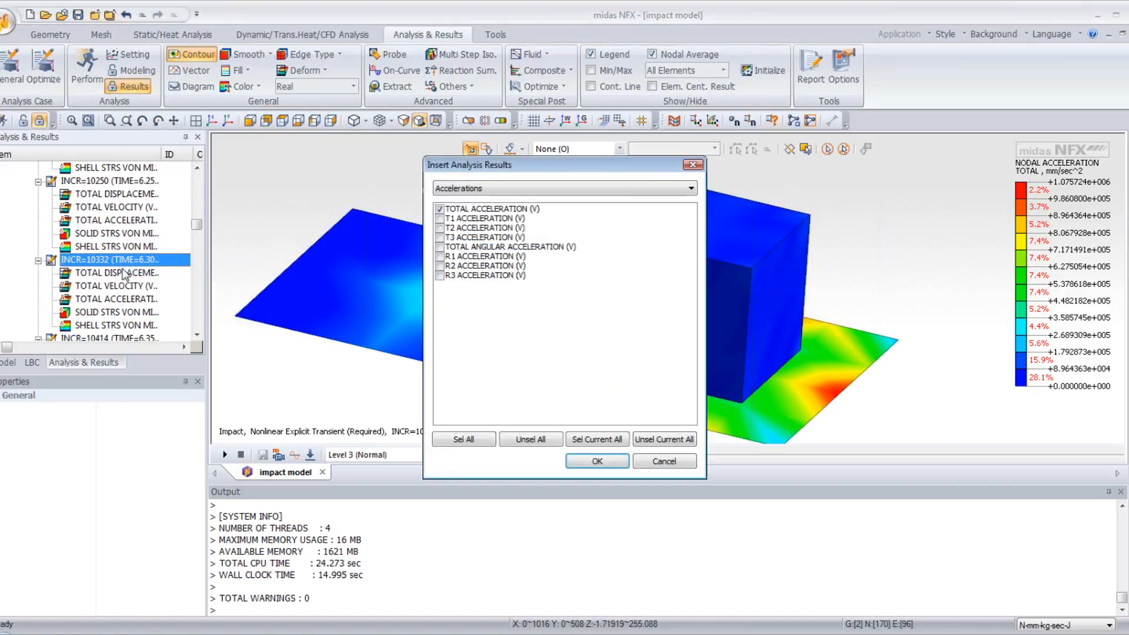
click(487, 188)
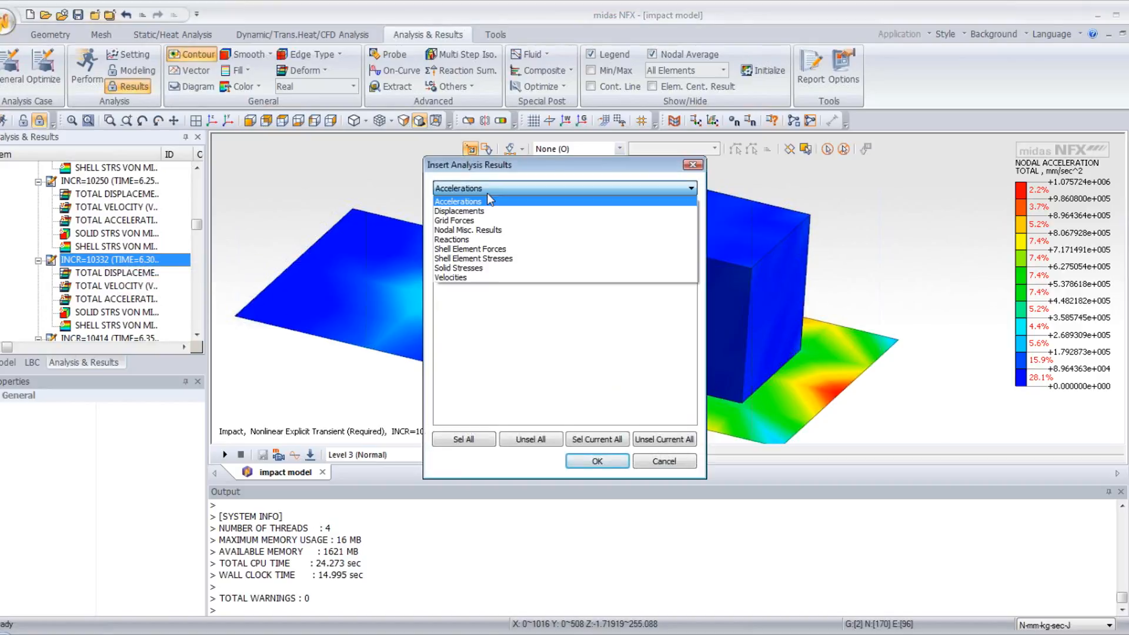
click(499, 269)
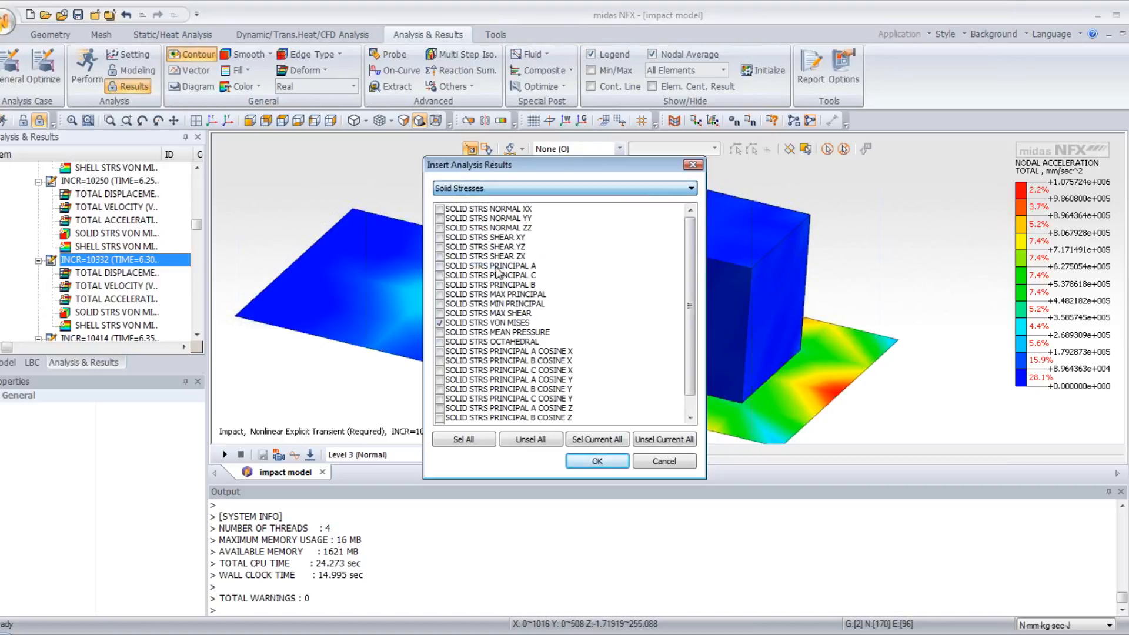
drag(688, 265, 699, 297)
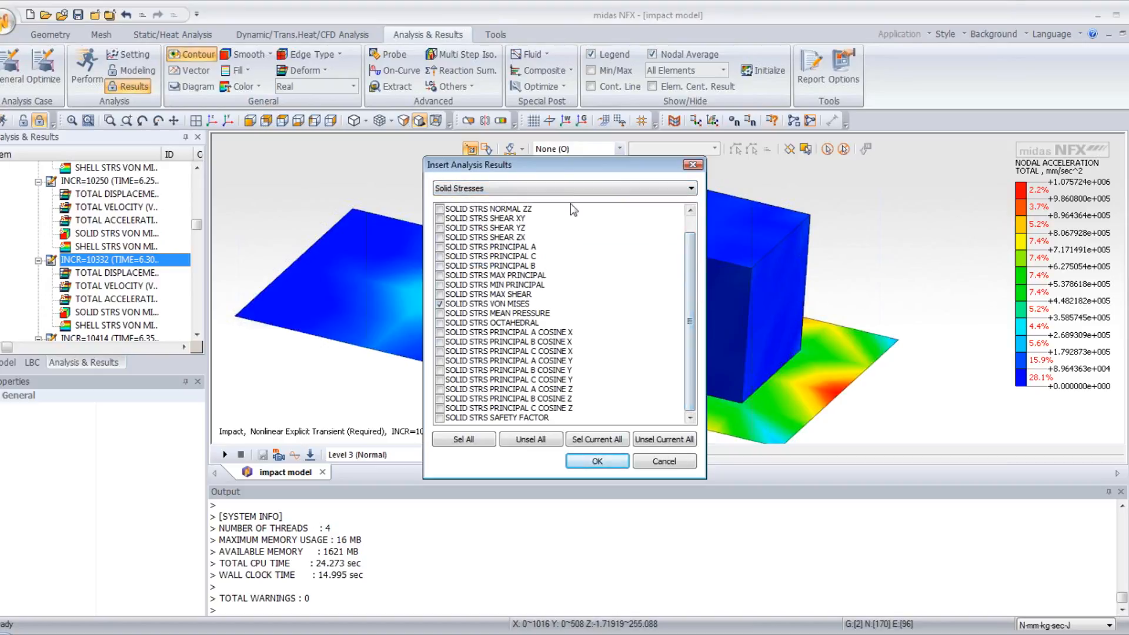
click(574, 188)
click(541, 259)
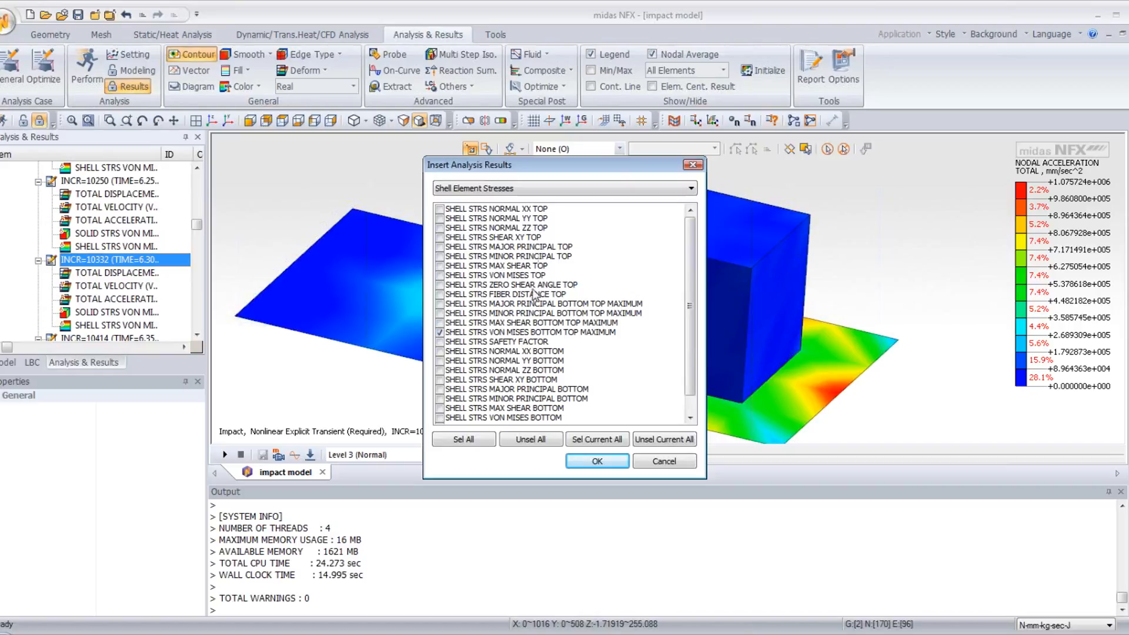
click(663, 460)
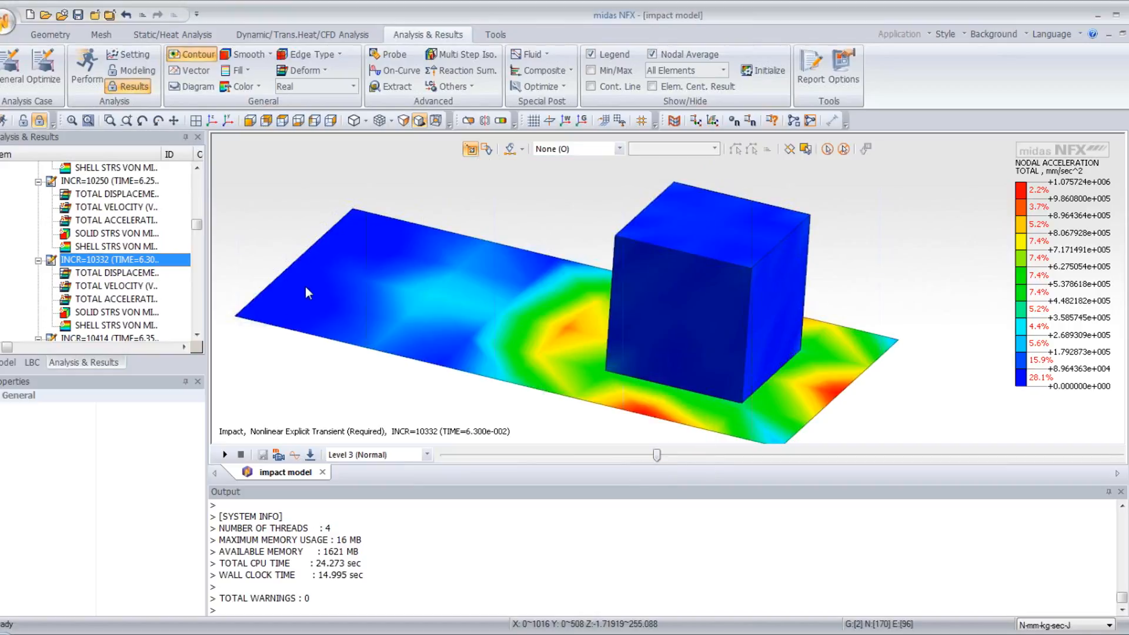